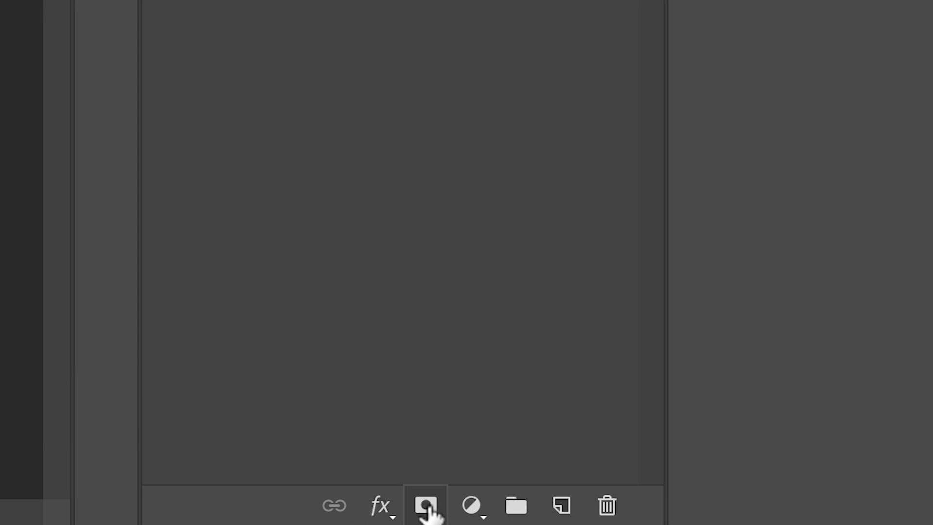
- Mask Calque 1 with the circular selection, then load that mask back as a selection for painting with the brush
left_click(426, 506)
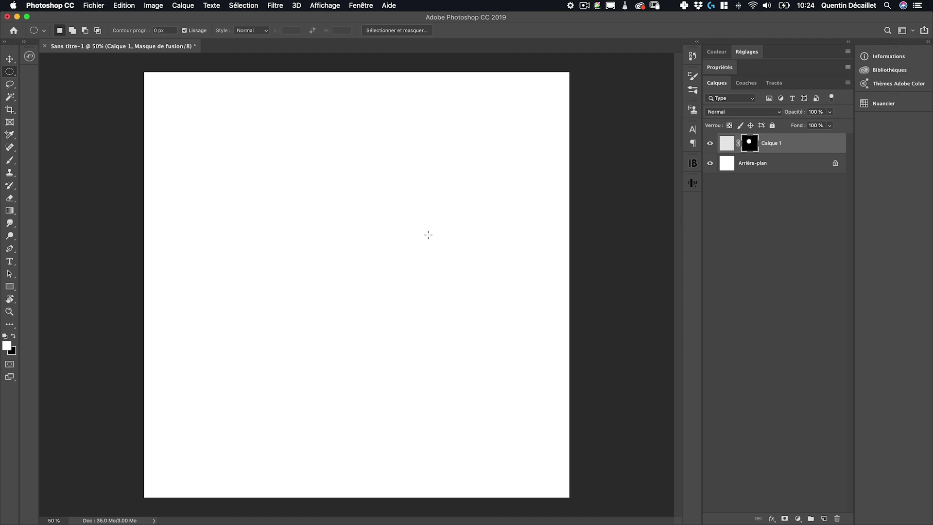
key("b")
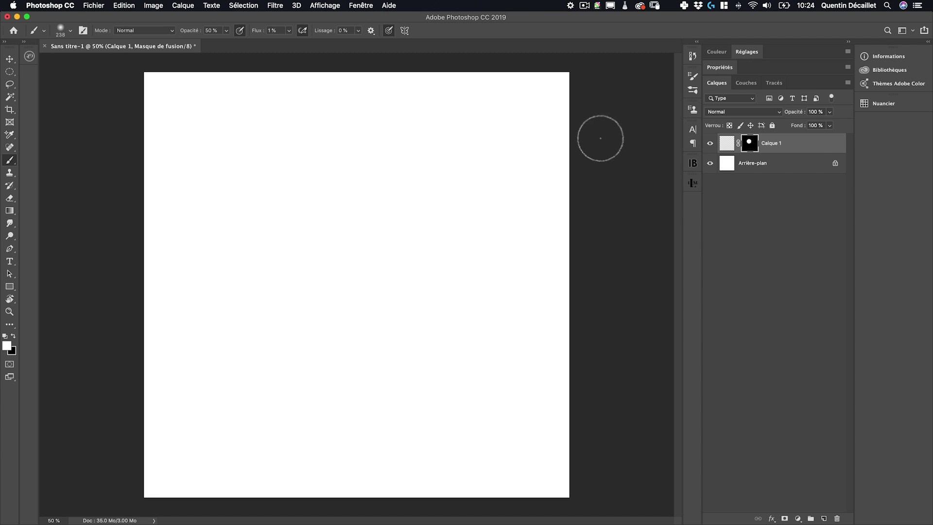
left_click(747, 146, "super")
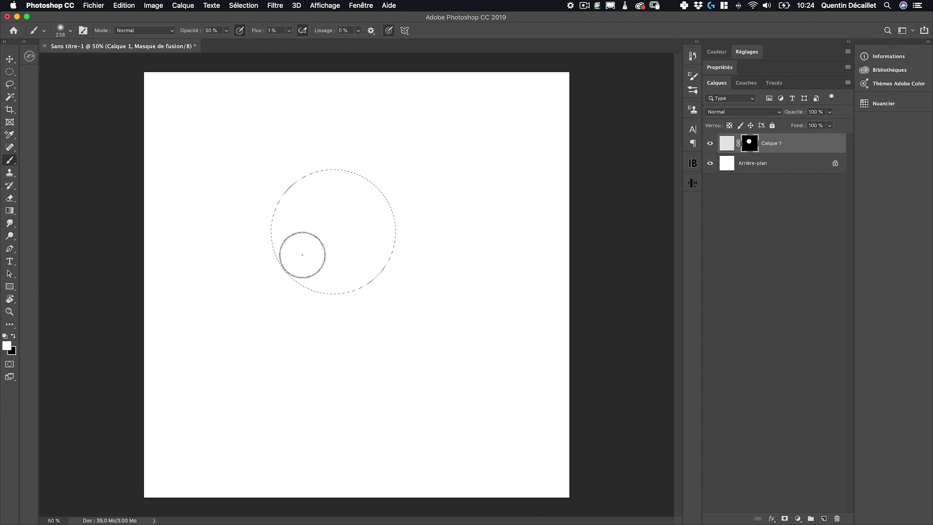
- Use the QDP DB Contouring brush with black as the paint colour and target Calque 1's pixels instead of its mask
right_click(303, 254)
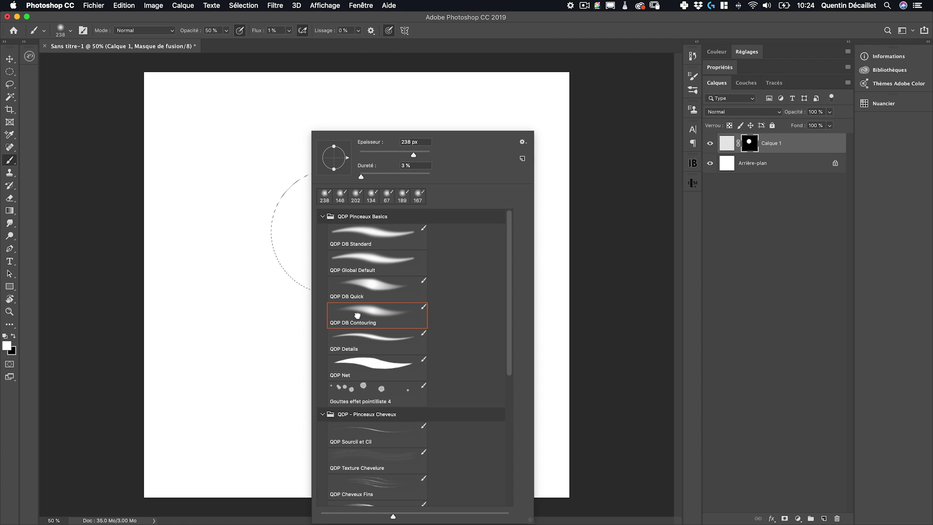
left_click(249, 285)
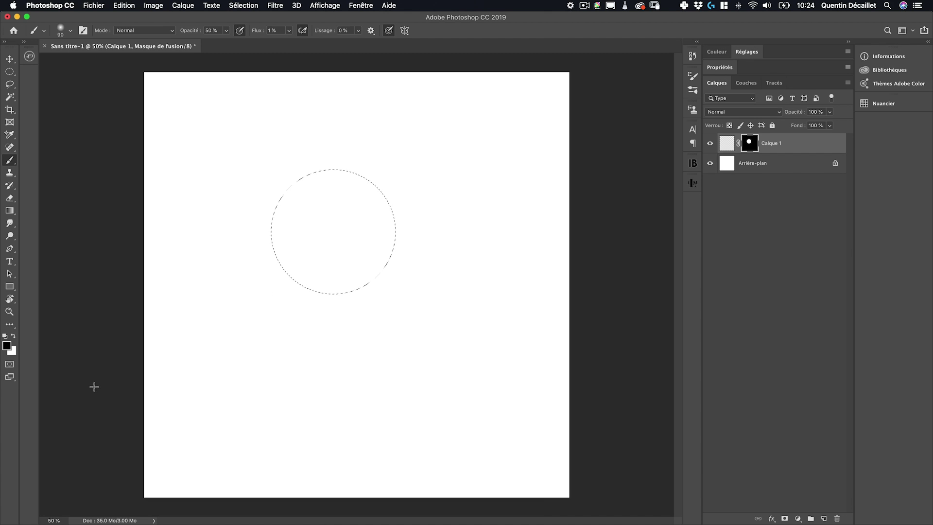
key("alt+bracketleft")
key("alt+bracketright")
key("super+d")
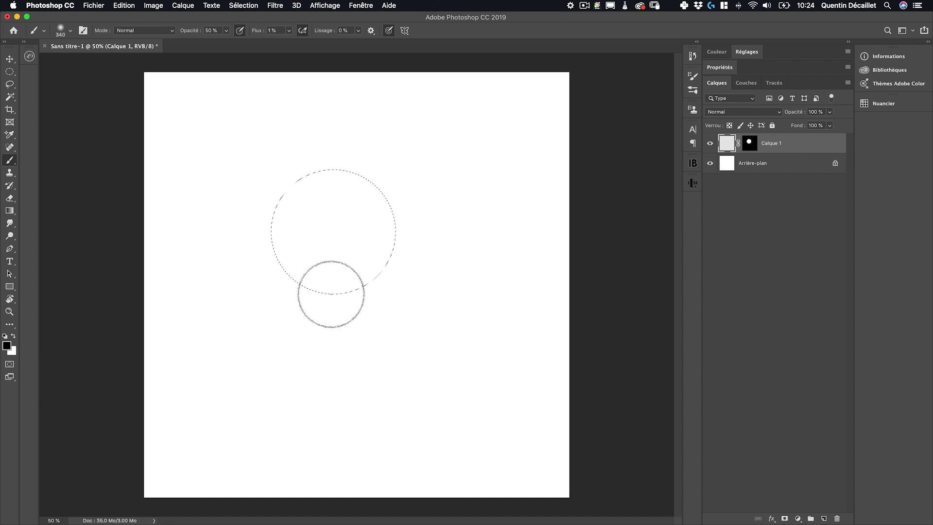
left_click_drag(243, 156, 226, 156)
- Create a new top layer and paint a red arrow on it pointing at the circle from its upper-left side
key("super+shift+n")
key("Return")
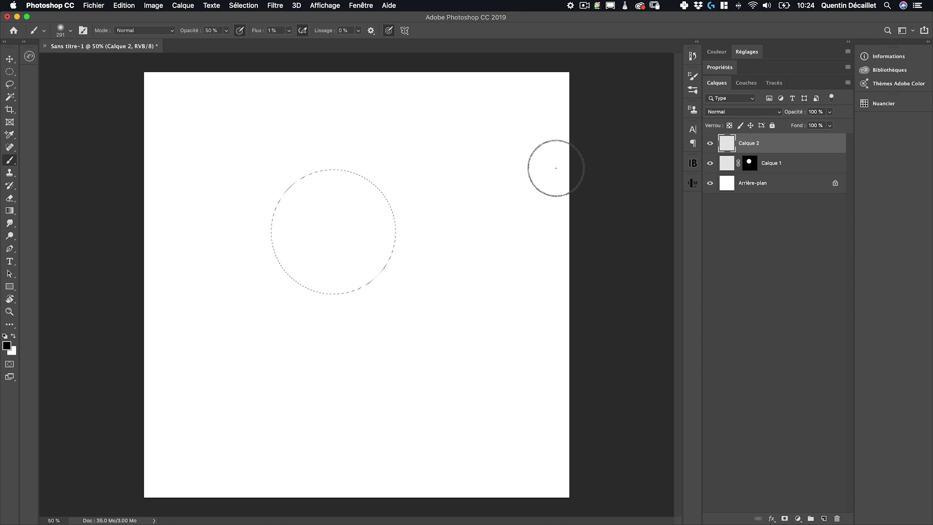
right_click(191, 156)
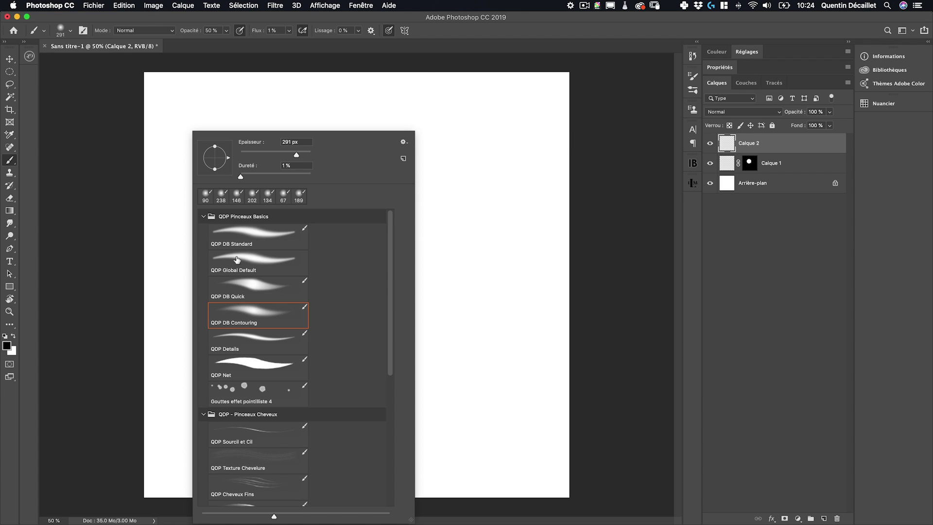
key("Return")
left_click_drag(195, 111, 250, 166)
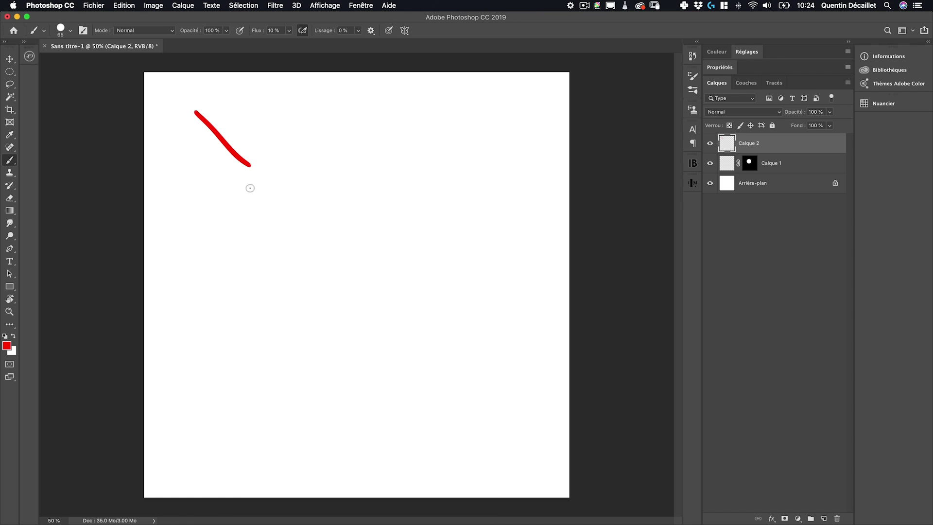
- Load Calque 1's mask as a selection and paint soft black shading on its pixels, mainly on the side opposite the arrow
left_click(750, 163, "super")
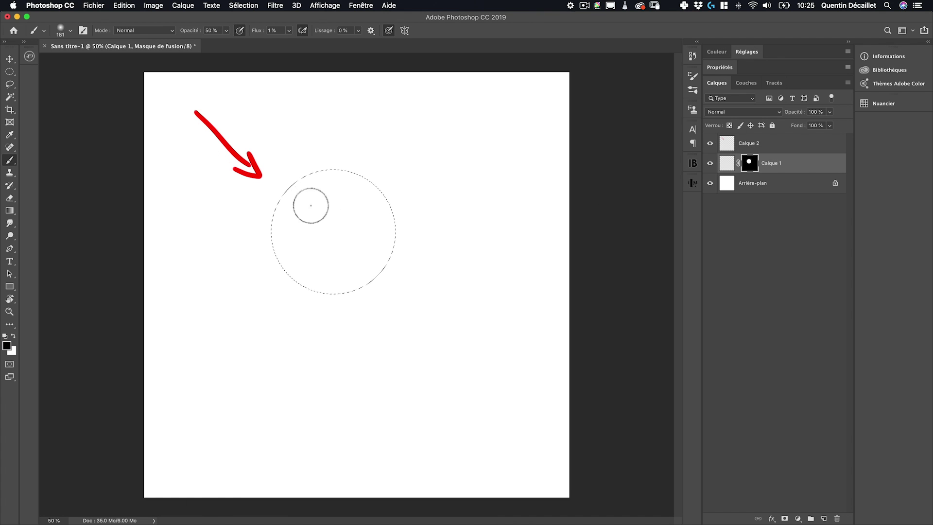
key("r")
mouse_move(339, 219)
left_mouse_down()
mouse_move(417, 129)
mouse_move(433, 262)
mouse_move(370, 303)
mouse_move(402, 162)
left_mouse_up()
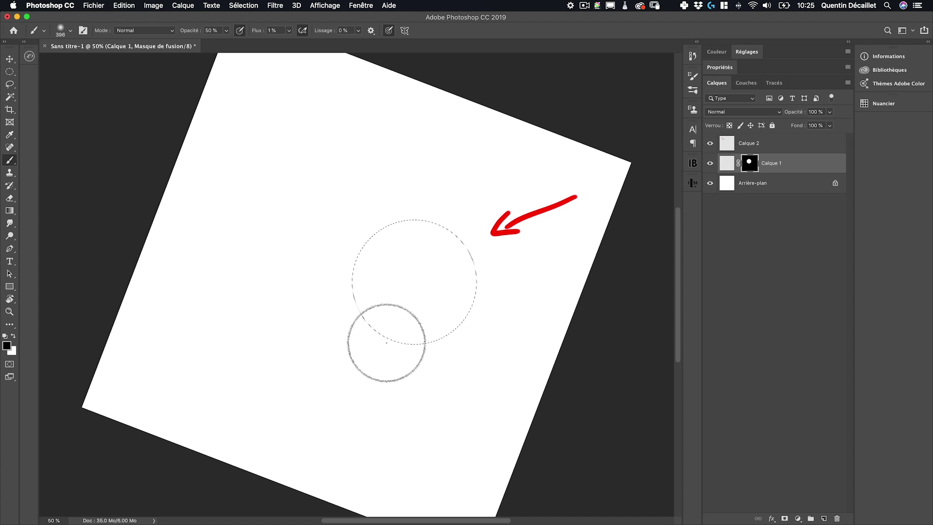
key("super+2")
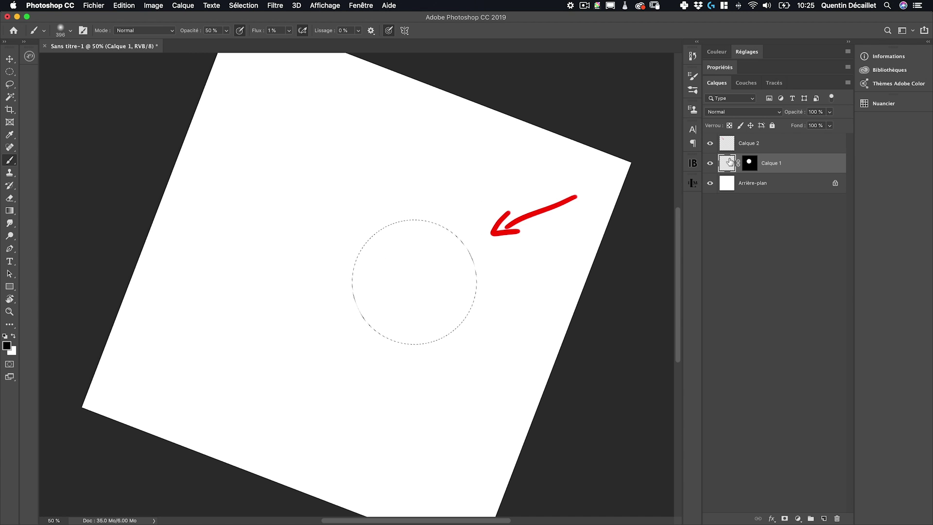
mouse_move(397, 309)
left_mouse_down()
mouse_move(381, 349)
mouse_move(385, 327)
left_mouse_up()
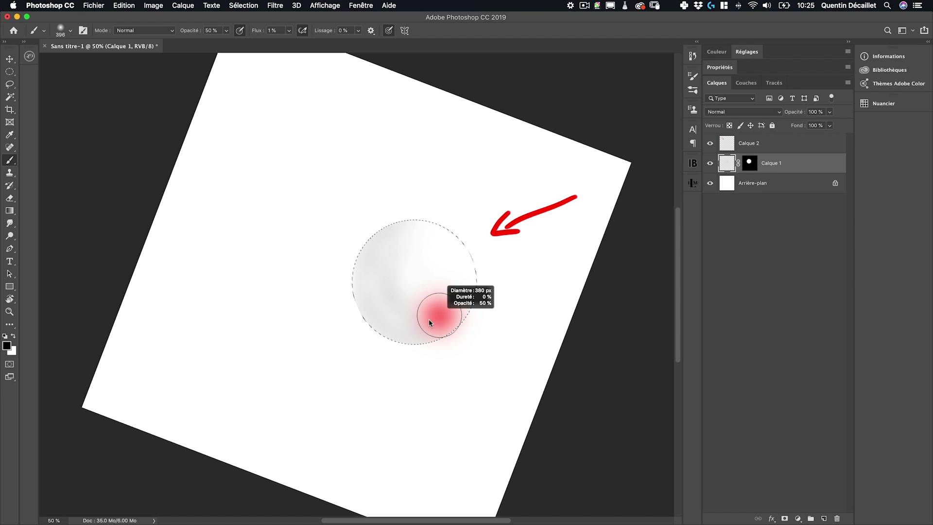
mouse_move(333, 257)
left_mouse_down()
mouse_move(344, 211)
mouse_move(308, 302)
mouse_move(366, 273)
mouse_move(336, 356)
mouse_move(369, 309)
left_mouse_up()
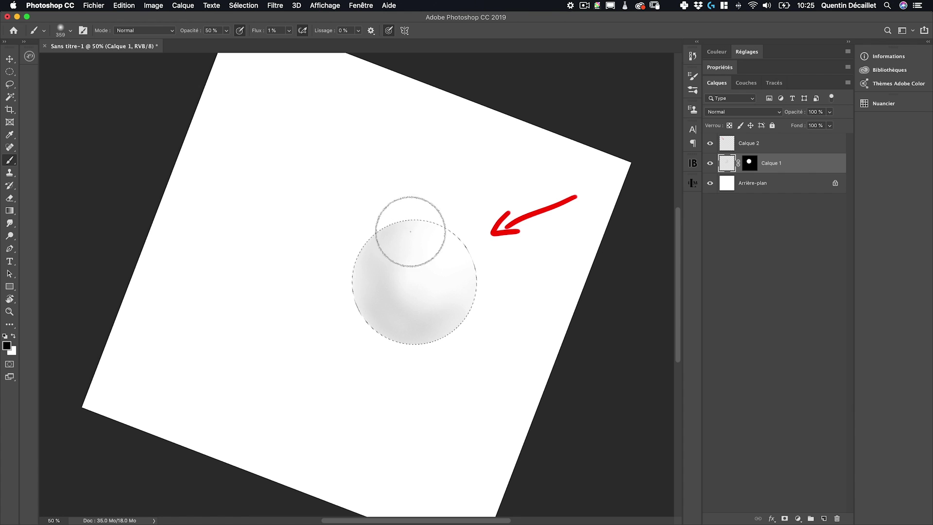
left_click_drag(403, 343, 382, 339)
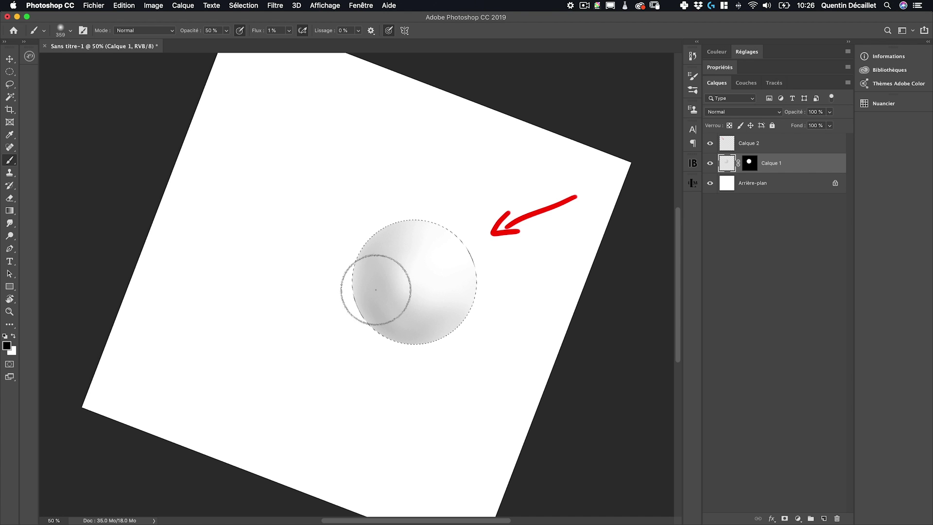
mouse_move(417, 316)
left_mouse_down()
mouse_move(379, 234)
mouse_move(450, 214)
mouse_move(458, 298)
mouse_move(384, 243)
left_mouse_up()
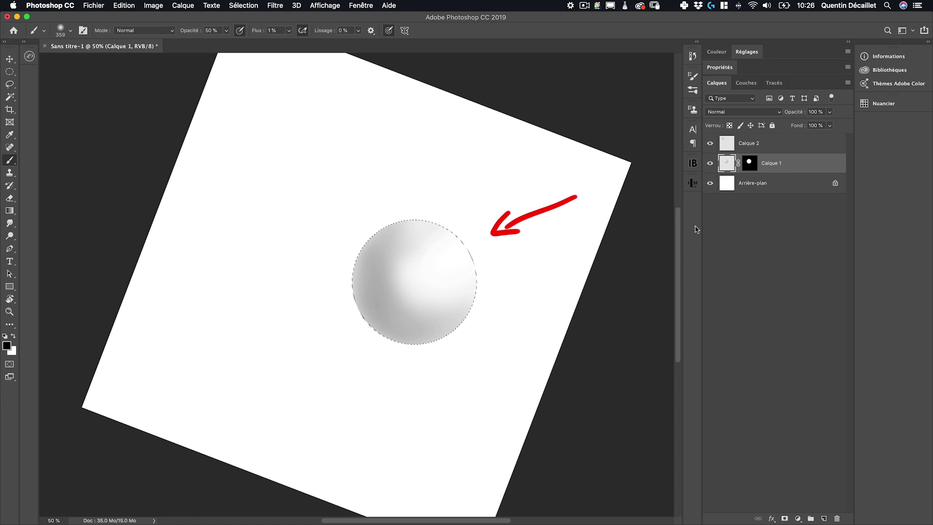
- Create a new layer above Calque 1 and copy Calque 1's circular mask onto it
key("super+shift+n")
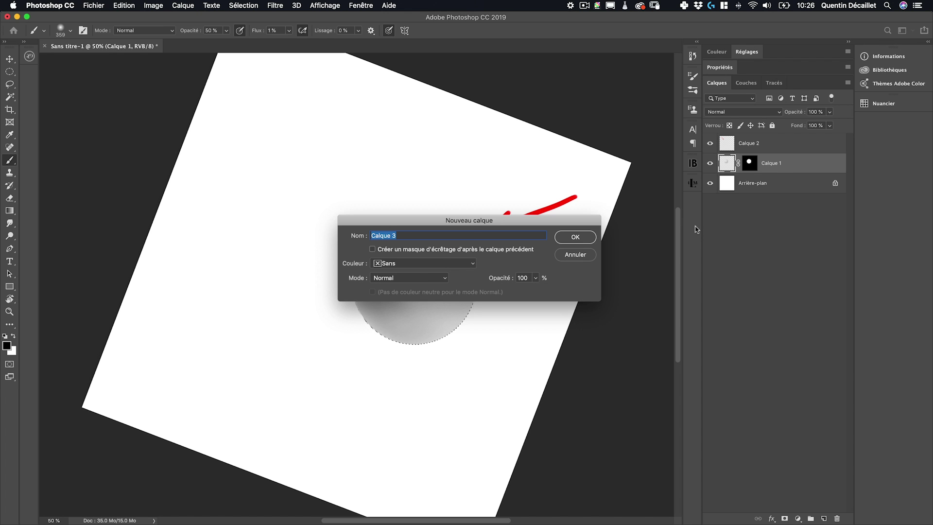
key("Return")
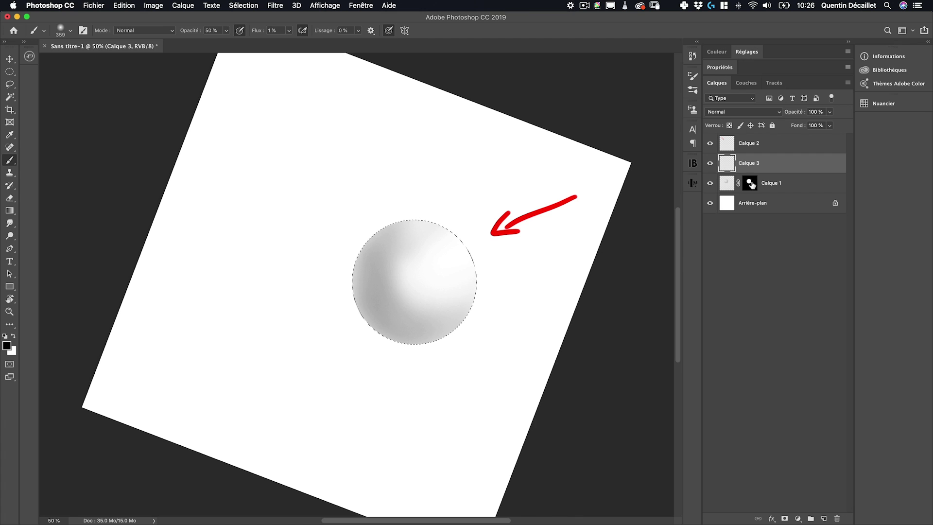
left_click_drag(751, 184, 753, 165)
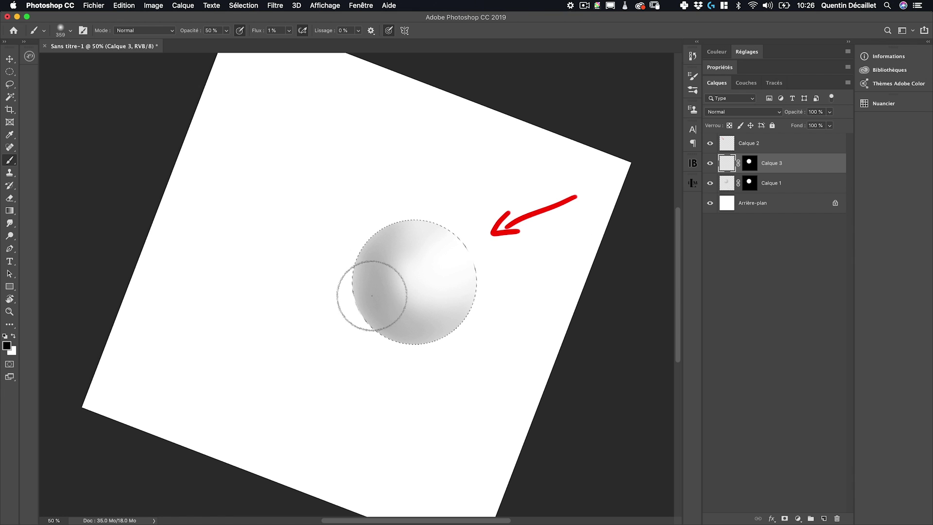
- Paint soft white light on Calque 3 over the side facing the arrow and along the sphere's shaded edge
key("x")
mouse_move(423, 255)
left_mouse_down()
mouse_move(444, 252)
mouse_move(446, 232)
mouse_move(450, 260)
mouse_move(437, 253)
mouse_move(416, 277)
mouse_move(442, 238)
mouse_move(433, 291)
mouse_move(426, 273)
mouse_move(462, 291)
mouse_move(440, 304)
mouse_move(423, 246)
mouse_move(447, 253)
mouse_move(431, 248)
mouse_move(448, 302)
mouse_move(409, 308)
mouse_move(423, 248)
left_mouse_up()
mouse_move(386, 334)
left_mouse_down()
mouse_move(374, 333)
mouse_move(364, 223)
left_mouse_up()
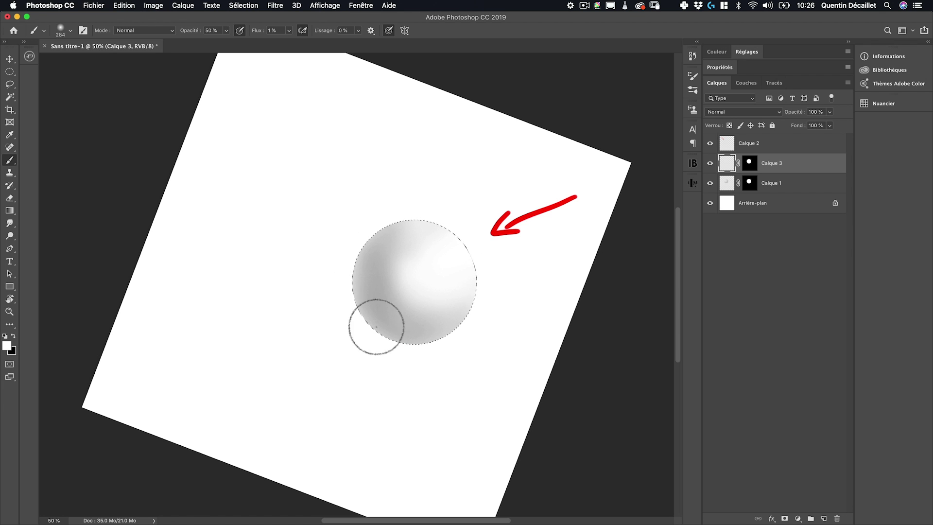
- Deepen the sphere's shading with black on Calque 1 and soften the transitions with white on Calque 3
key("x")
key("alt+bracketleft")
mouse_move(421, 304)
left_mouse_down()
mouse_move(386, 271)
mouse_move(431, 302)
mouse_move(421, 286)
mouse_move(440, 259)
left_mouse_up()
key("x")
key("alt+bracketright")
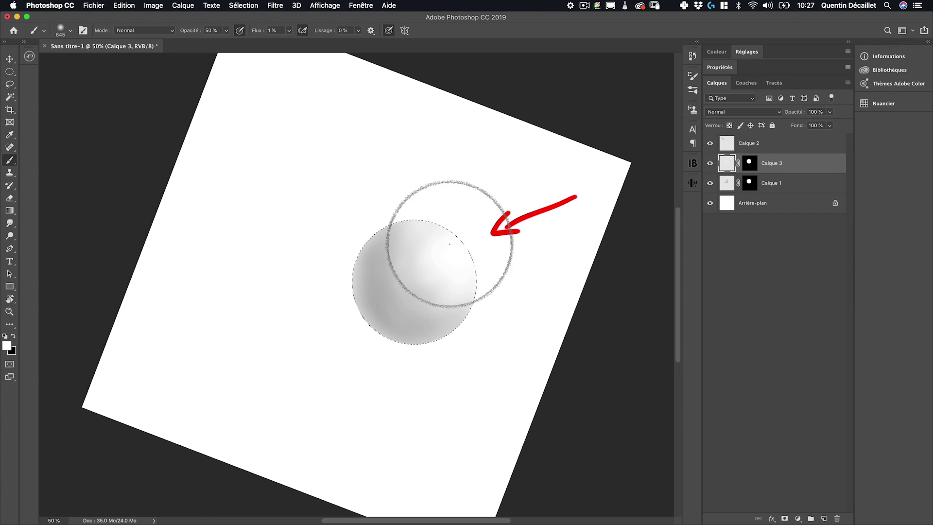
key("x")
key("alt+bracketleft")
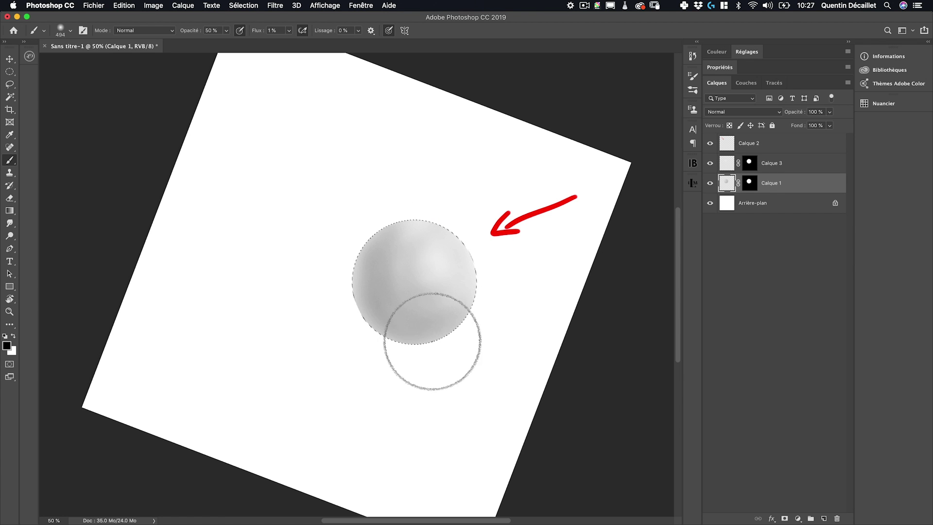
key("alt+bracketright")
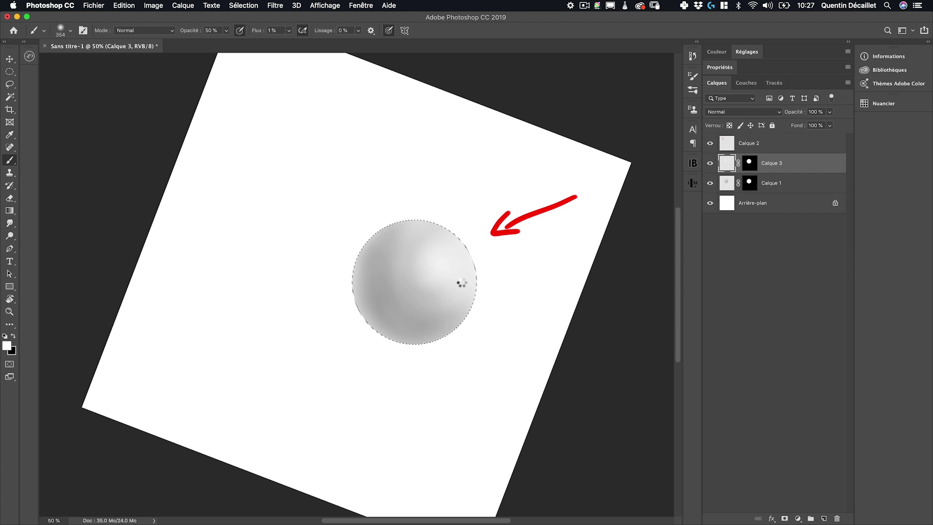
- Darken the sphere's outer edge with black on Calque 1 and rework its highlight with white on Calque 3
key("alt+bracketleft")
key("x")
left_click_drag(465, 317, 474, 280)
key("alt+bracketright")
key("x")
mouse_move(420, 264)
left_mouse_down()
mouse_move(441, 266)
mouse_move(412, 273)
left_mouse_up()
- Reset the canvas rotation and blend the highlight facing the arrow with soft strokes, alternating between Calque 1 and Calque 3
key("Escape")
key("alt+bracketleft")
mouse_move(306, 204)
left_mouse_down()
mouse_move(331, 204)
mouse_move(321, 225)
mouse_move(328, 203)
mouse_move(307, 212)
mouse_move(337, 223)
mouse_move(325, 234)
left_mouse_up()
key("alt+bracketright")
key("alt+bracketleft")
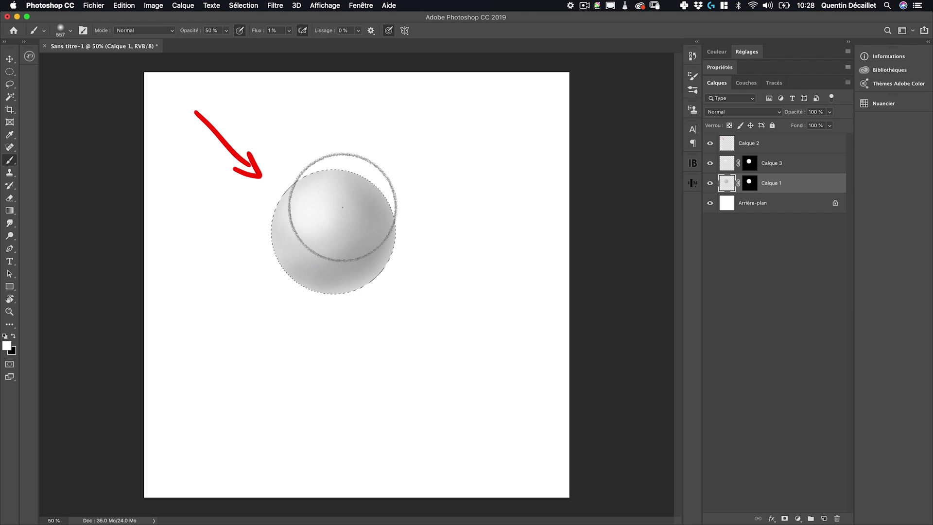
- Clear the circular selection and switch to a black brush 342 px in size
key("super+d")
key("x")
key("bracketleft")
key("bracketleft")
key("bracketleft")
key("bracketleft")
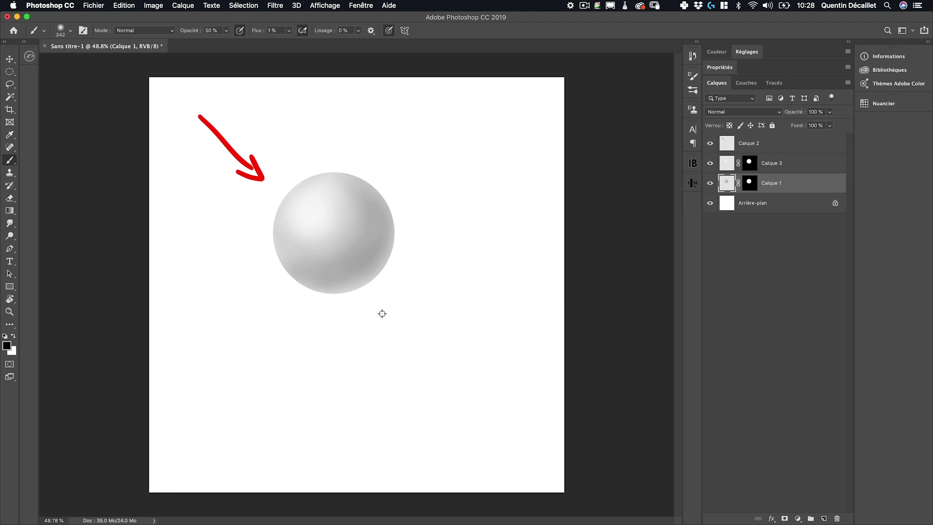
scroll(381, 312, "down", 2)
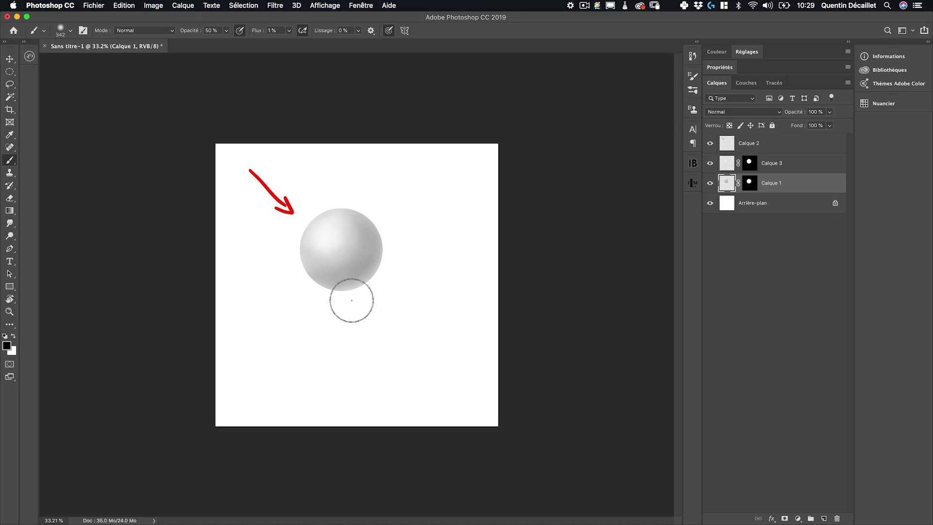
- Create a new empty layer directly above Arrière-plan, beneath the sphere's layers
left_click(769, 208)
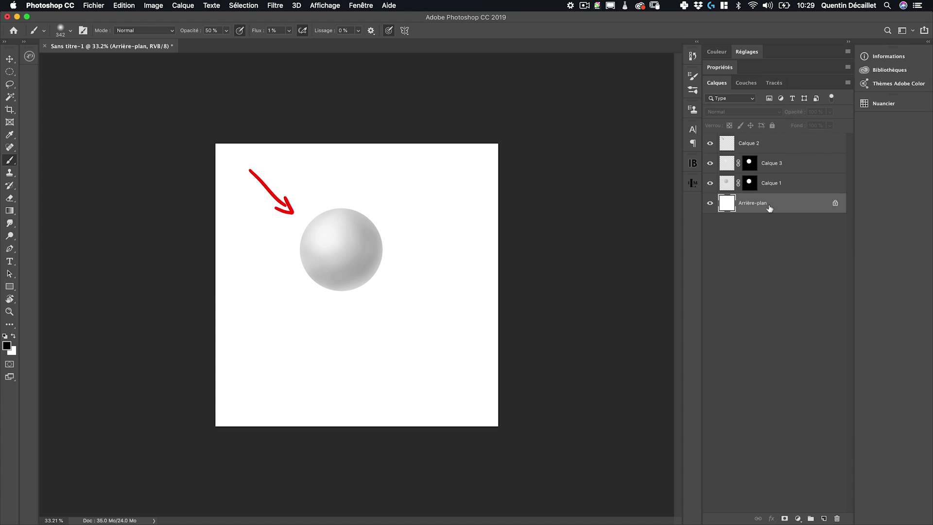
key("super+shift+n")
key("Return")
- Paint a soft black cast shadow under the sphere, stretching away from the arrow, and set its layer's opacity to 60%
key("r")
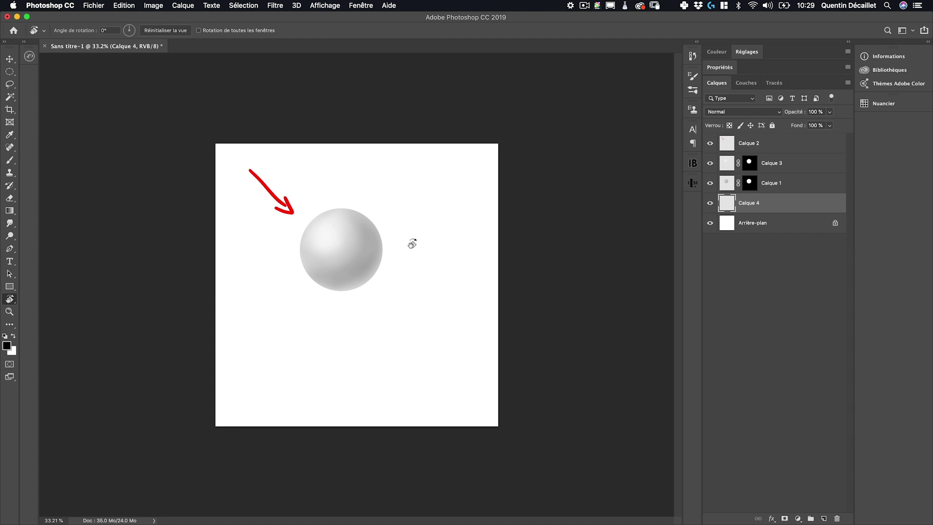
mouse_move(447, 210)
left_mouse_down()
mouse_move(264, 258)
mouse_move(340, 253)
mouse_move(387, 175)
mouse_move(364, 287)
mouse_move(357, 200)
mouse_move(358, 228)
mouse_move(366, 212)
mouse_move(362, 267)
mouse_move(355, 212)
mouse_move(369, 266)
mouse_move(360, 284)
mouse_move(371, 316)
mouse_move(355, 270)
mouse_move(360, 321)
mouse_move(361, 260)
left_mouse_up()
key("b")
key("Escape")
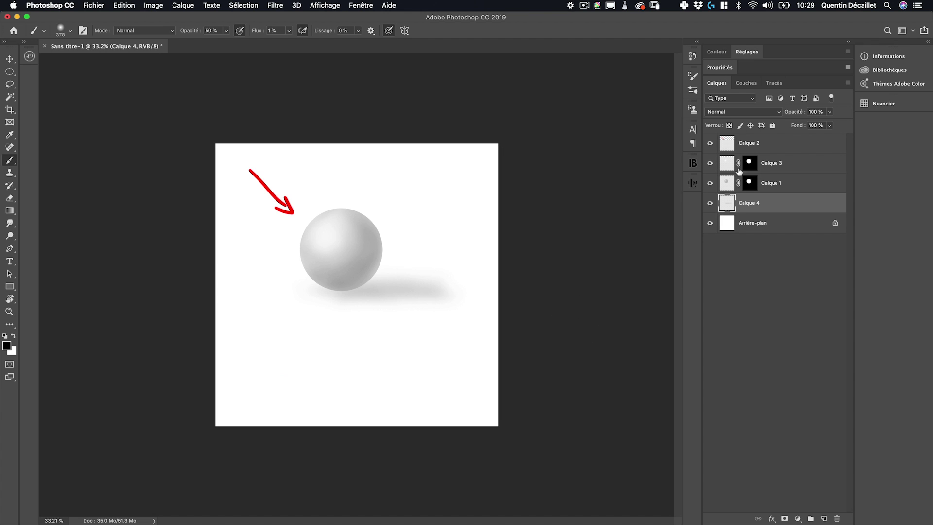
key("v")
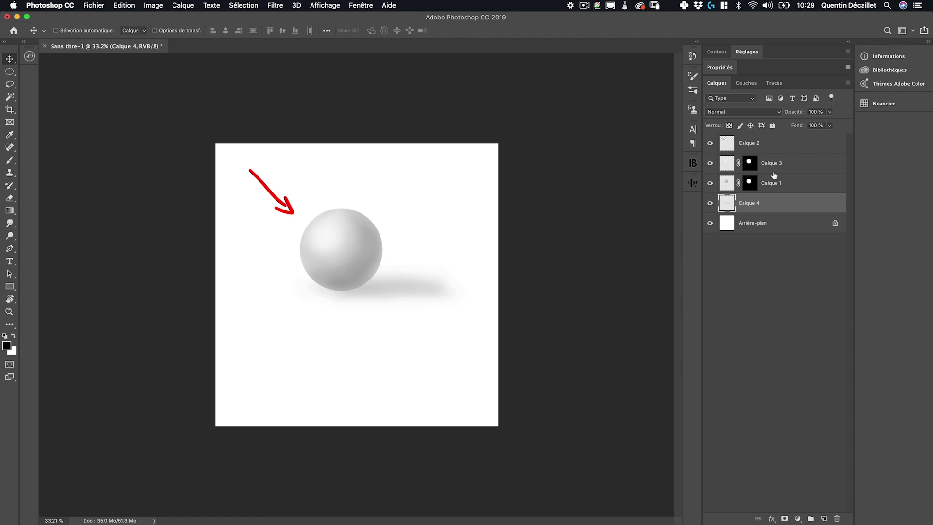
key("6")
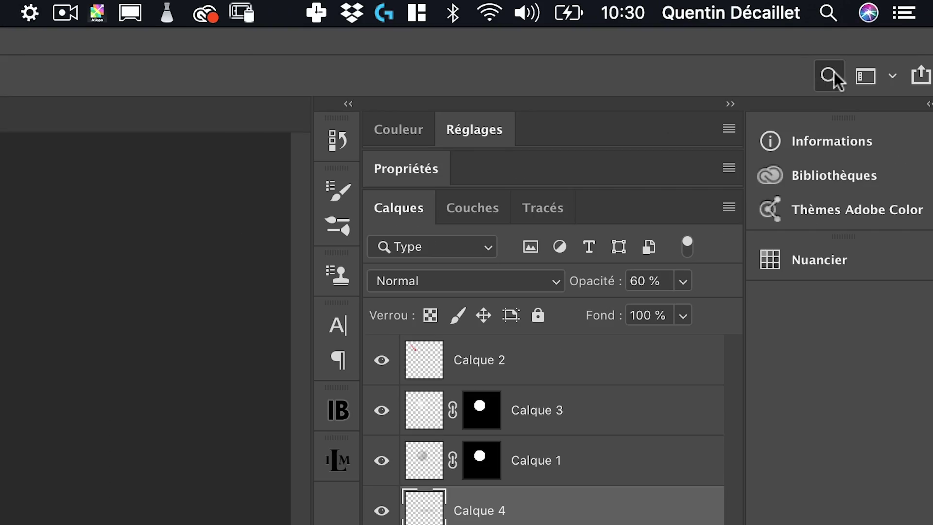
- Search Adobe Stock for "golf" and place the dark image of a golf ball with red tees above Calque 4
left_click(835, 71)
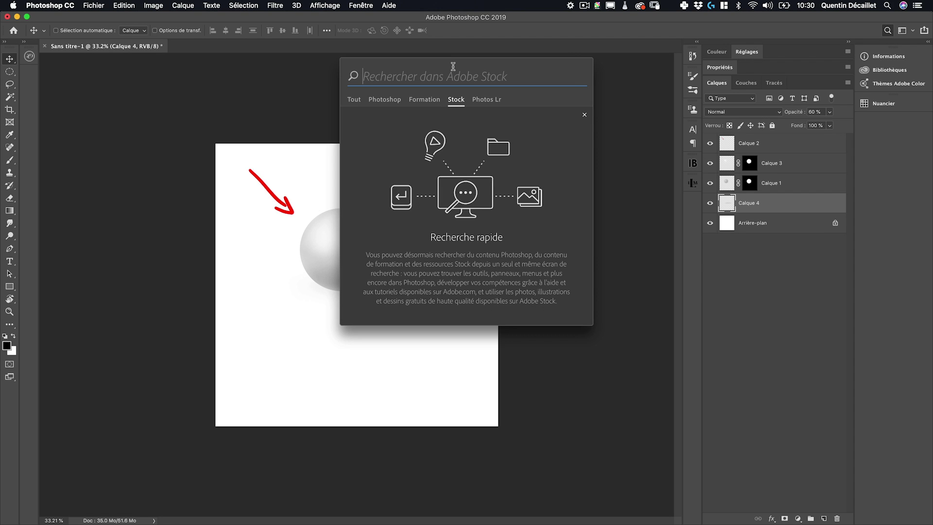
type("golf")
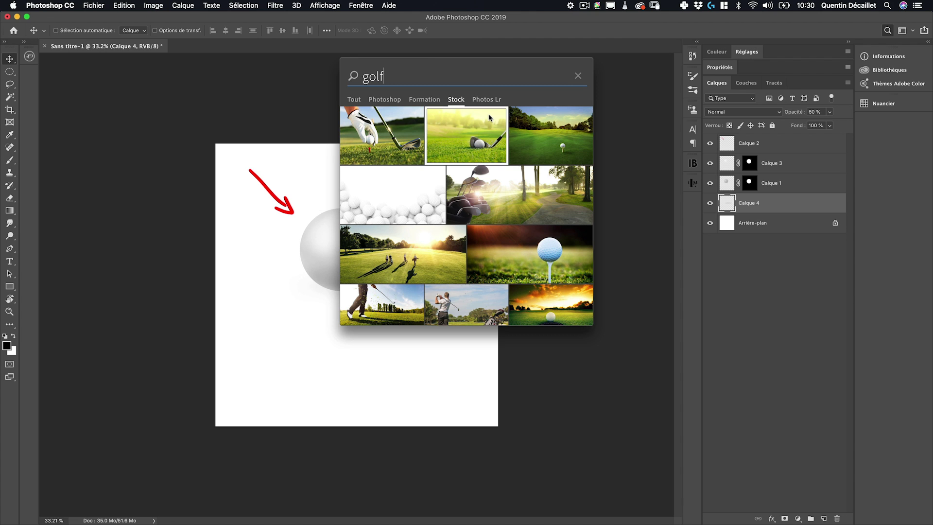
scroll(512, 204, "down", 3)
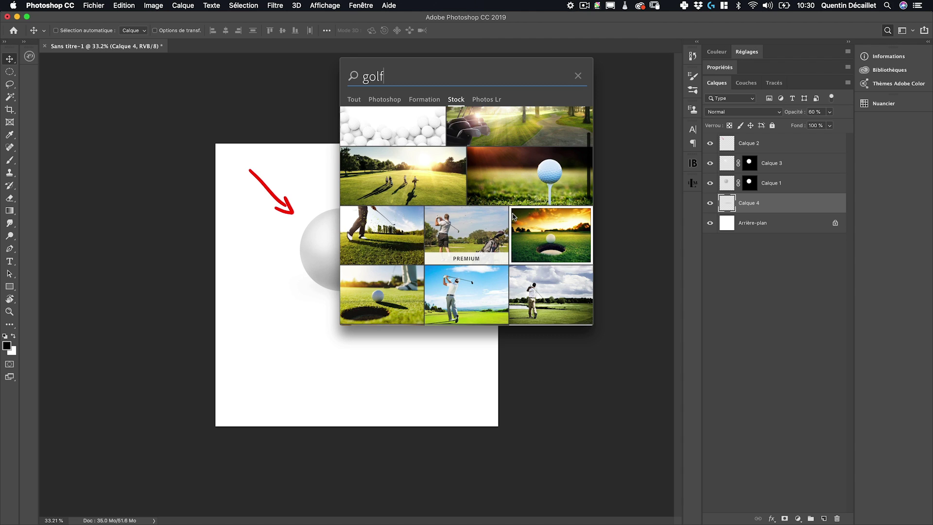
scroll(515, 217, "down", 3)
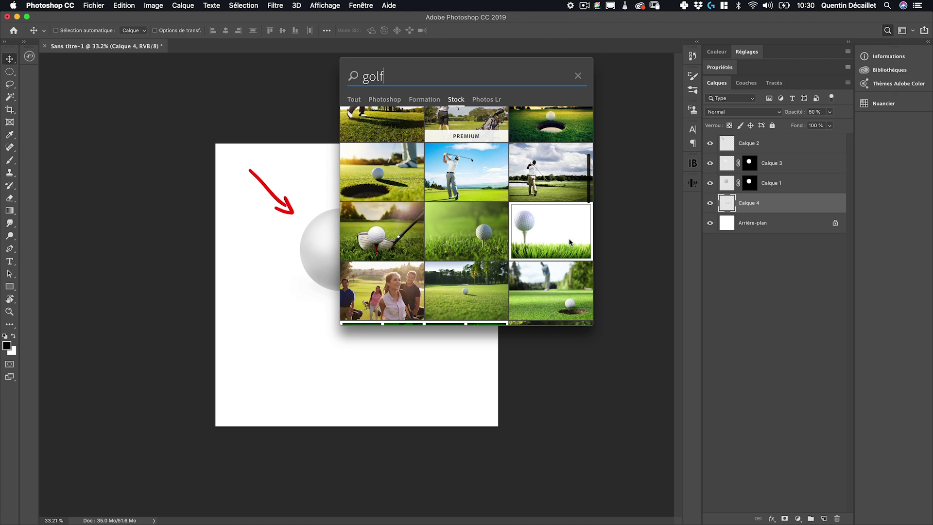
scroll(559, 241, "down", 3)
scroll(562, 244, "down", 3)
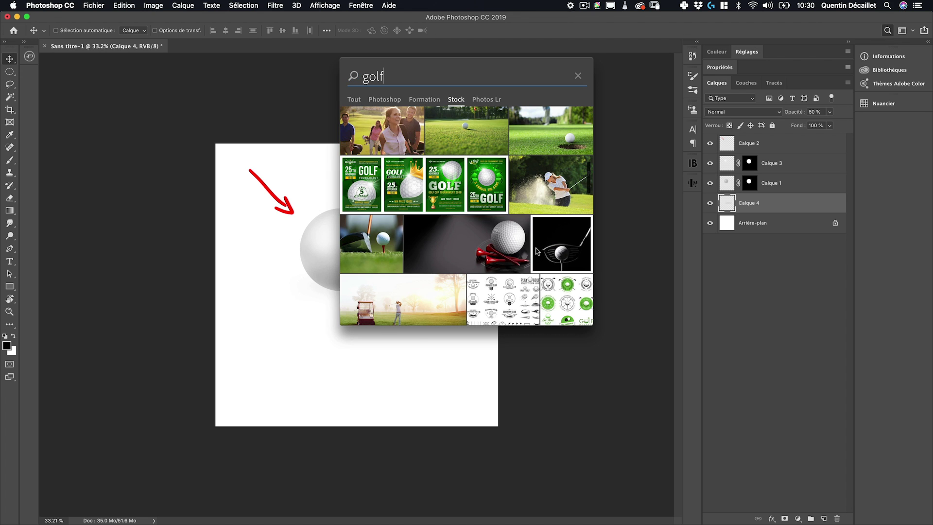
left_click(506, 245)
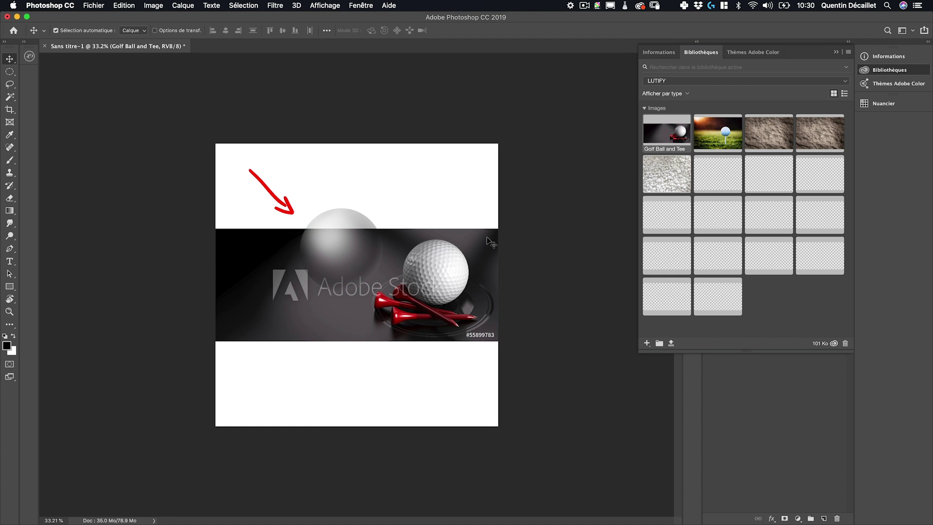
- Enlarge the golf ball image past the canvas width, shift it so the ball and tees stay in view, and collapse the libraries
left_click_drag(498, 228, 553, 206)
left_click_drag(479, 294, 425, 288)
key("Return")
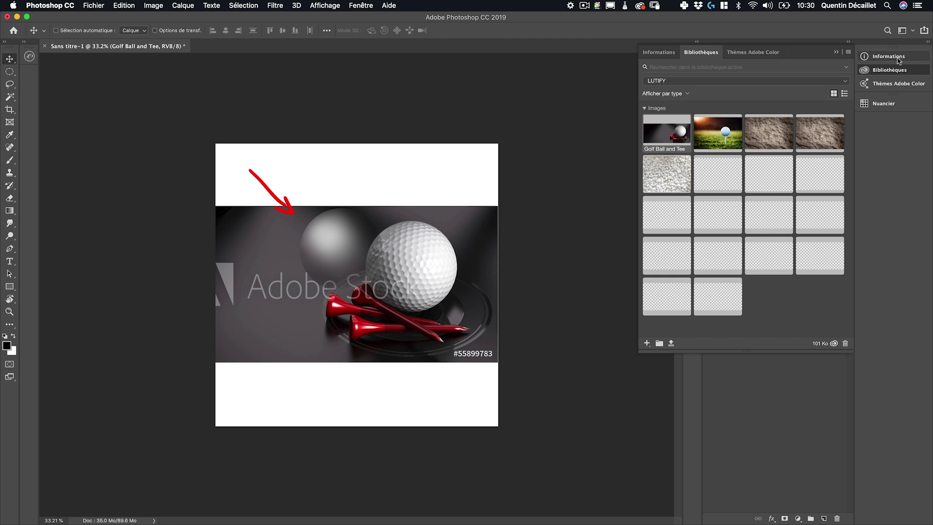
left_click(904, 73)
- Delete the arrow, sphere and shadow layers, keeping only Golf Ball and Tee above Arrière-plan
left_click(710, 183)
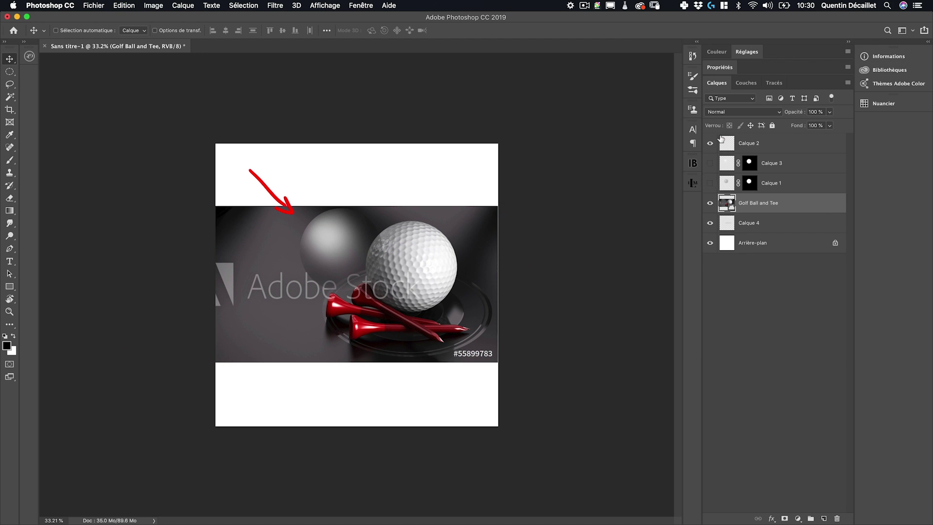
left_click(753, 149)
key("Delete")
key("Delete")
key("Delete")
left_click(749, 170)
key("Delete")
left_click(757, 141)
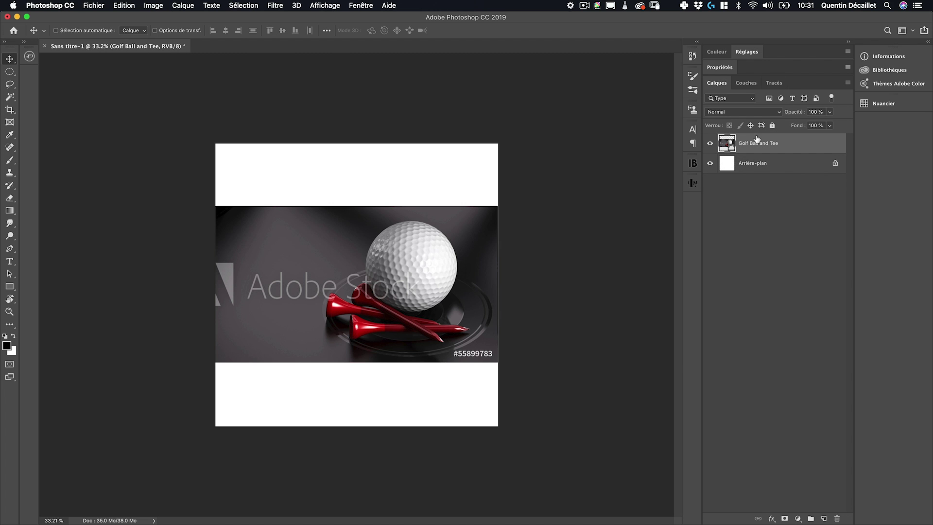
- Add a Curves adjustment layer above the golf ball image that brightens the midtones, and invert its mask to black
key("super+alt+m")
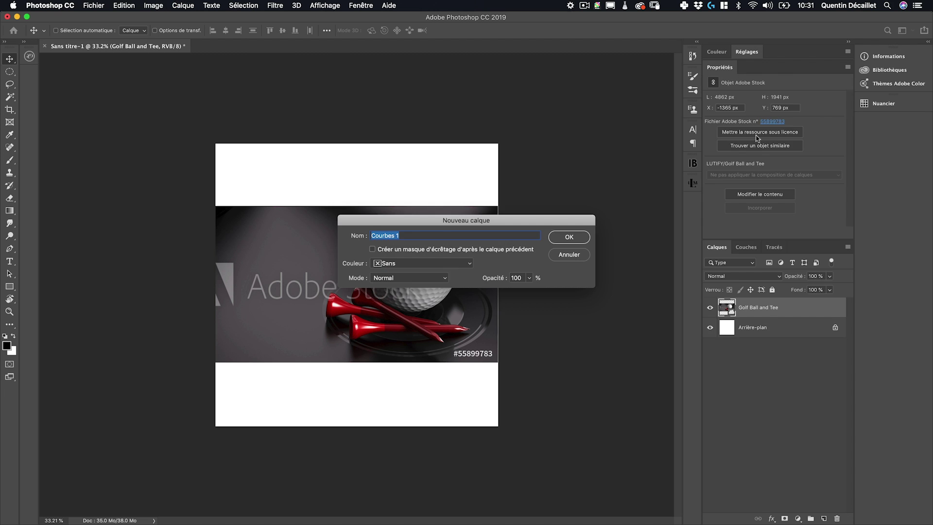
key("Return")
left_click_drag(788, 165, 782, 158)
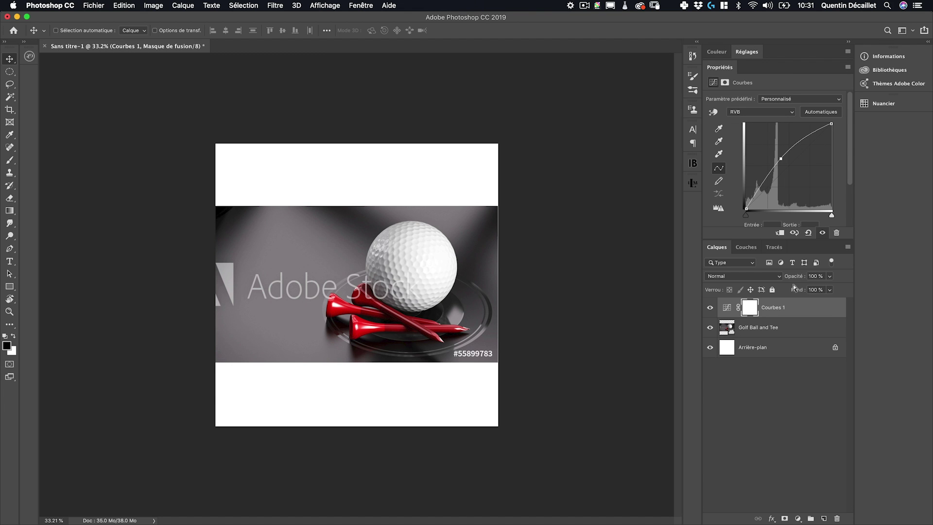
key("super+i")
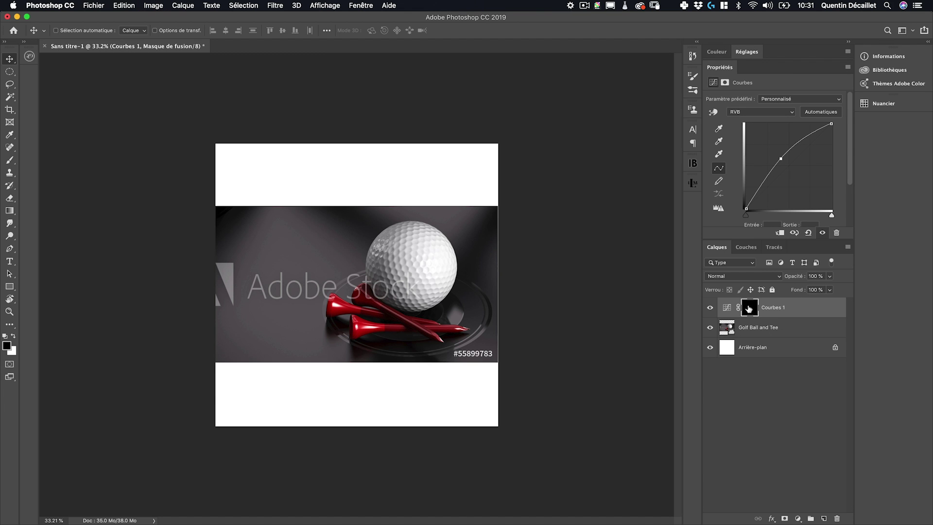
- Duplicate the Curves layer, bend the copy's curve downward to darken the midtones, and place the copy beneath the original
key("super+j")
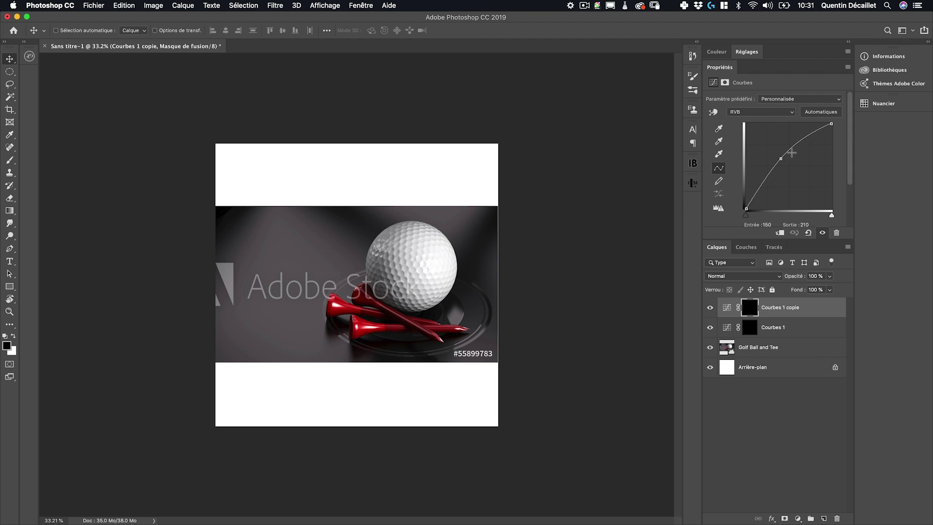
left_click_drag(781, 159, 796, 169)
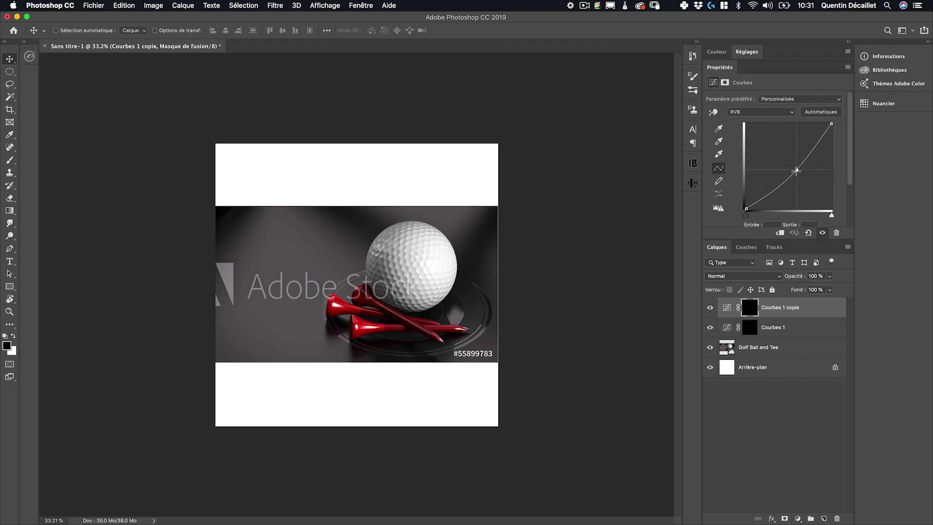
left_click_drag(791, 313, 784, 337)
- Rename the brightening Curves layer DODGE and the darkening one BURN
double_click(773, 308)
type("DDDGE")
key("Return")
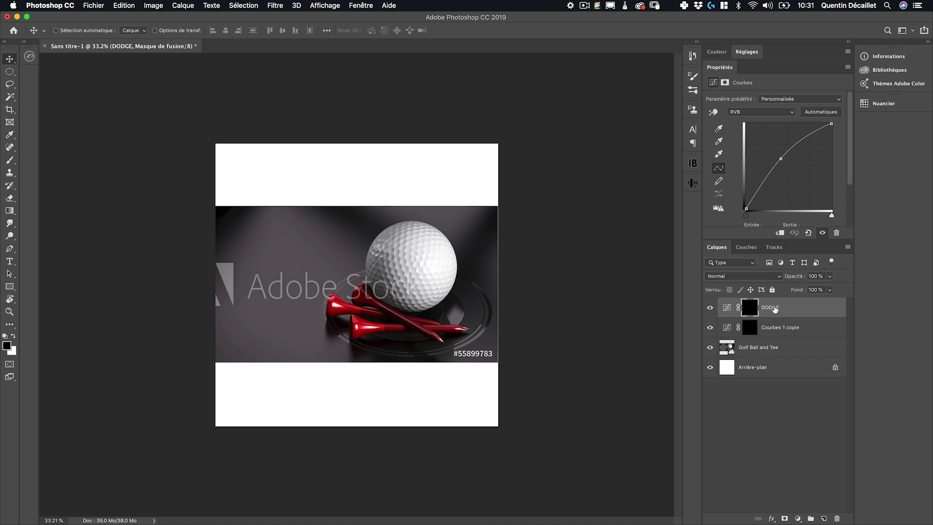
double_click(773, 327)
type("BURN")
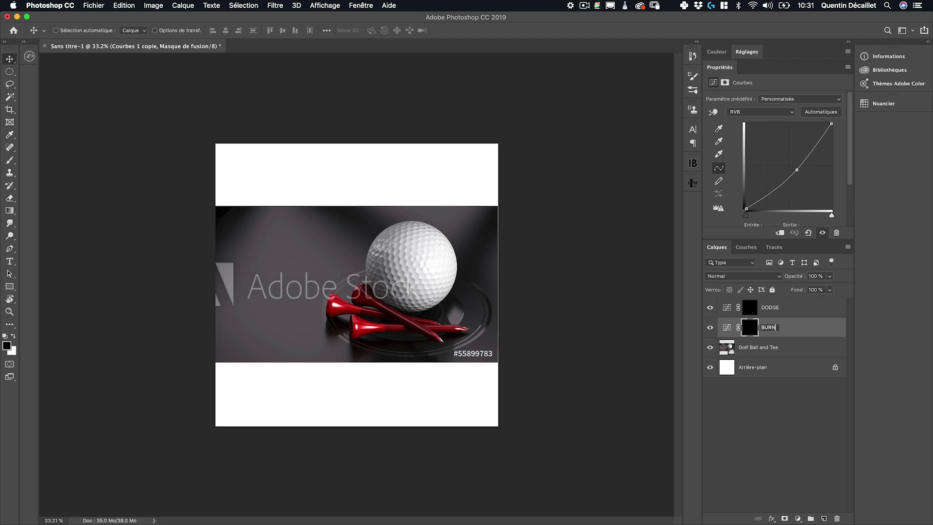
key("Return")
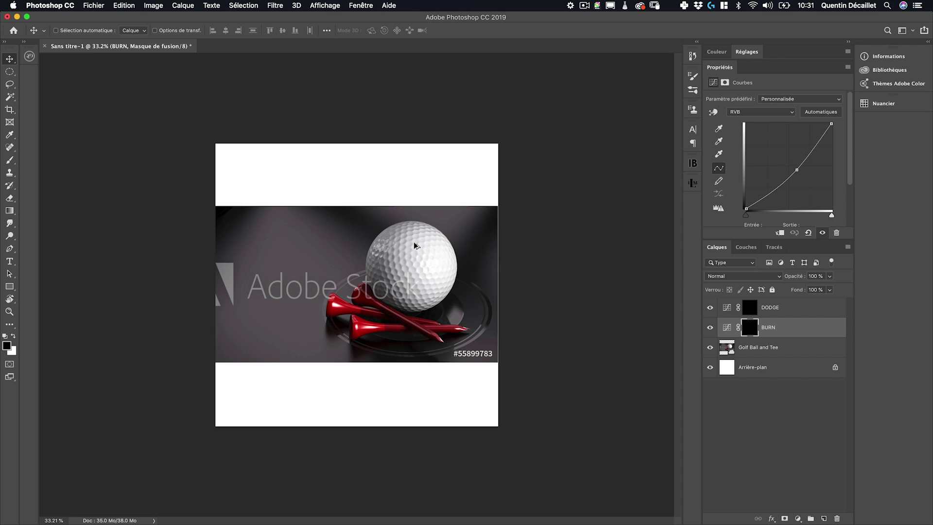
- Choose the QDP DB Standard brush preset for retouching the golf ball
scroll(413, 241, "up", 3)
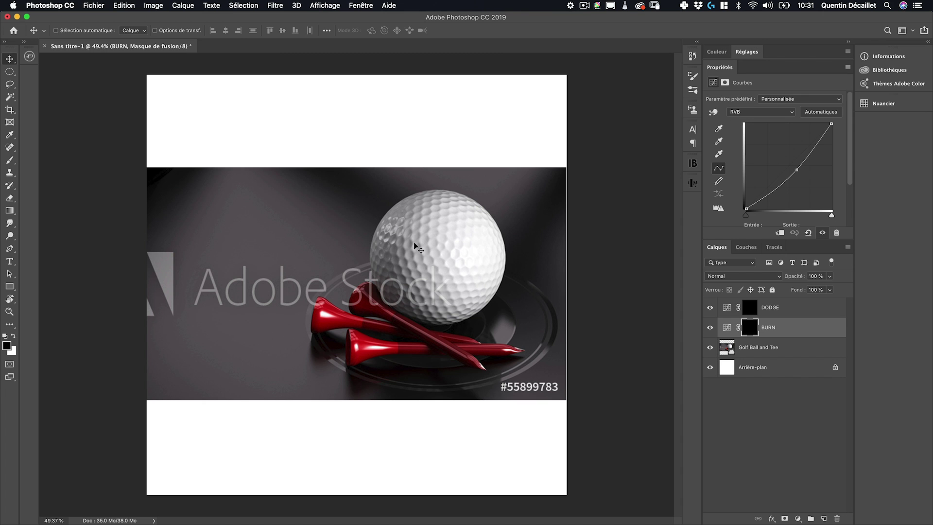
right_click(351, 232)
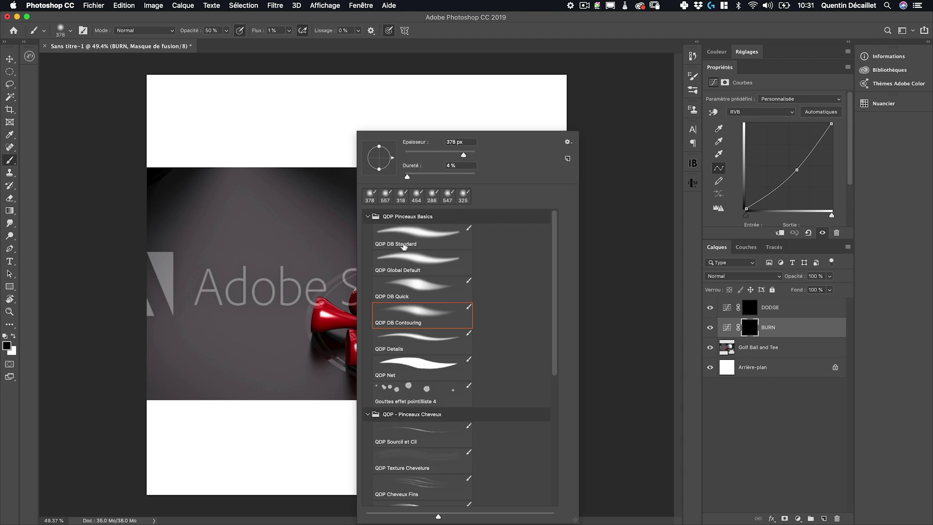
double_click(467, 238)
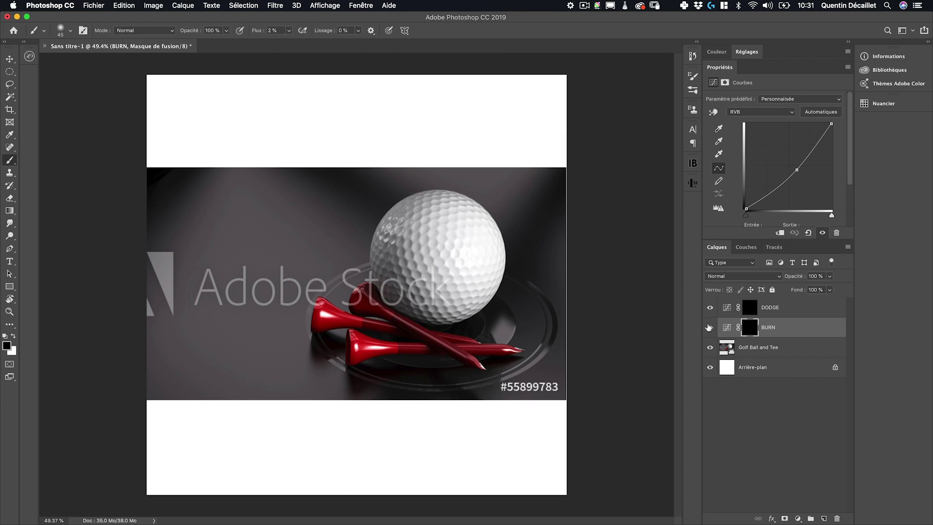
- Lighten the golf ball's dimples on the DODGE mask with a soft white brush reduced to 27 px
left_click(748, 307)
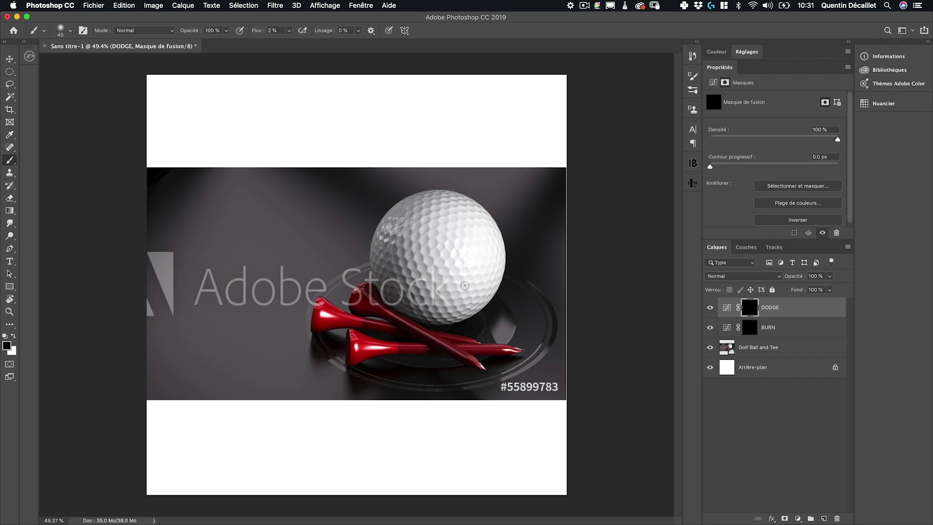
left_click(462, 291, "ctrl+alt")
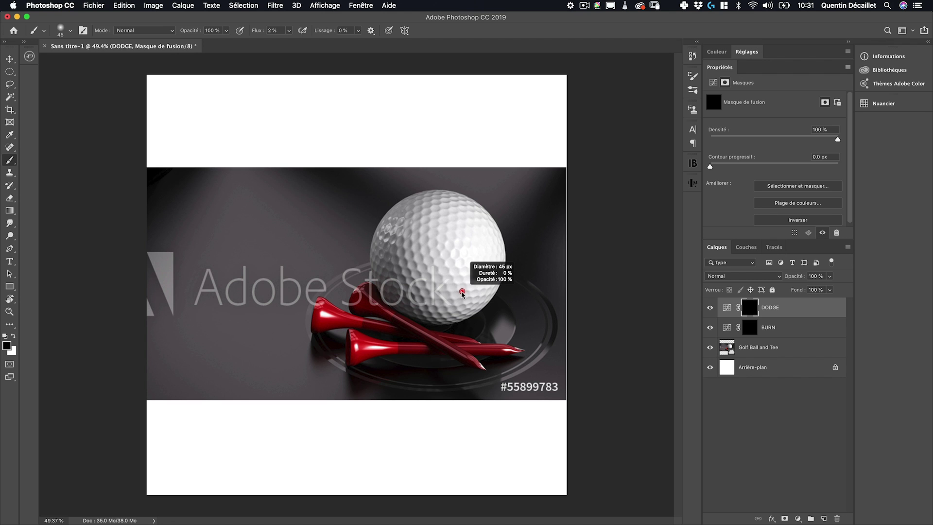
left_click_drag(459, 297, 461, 301)
key("x")
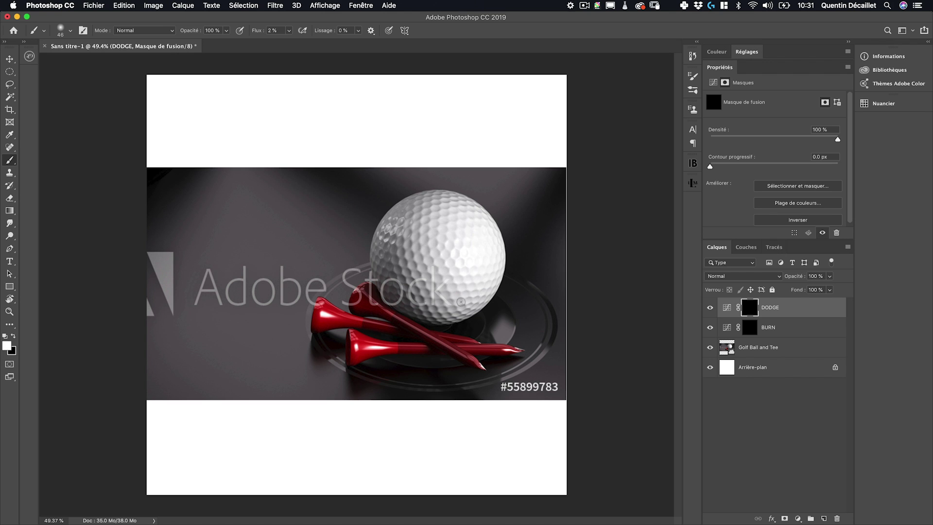
left_click(459, 297, "ctrl+alt")
left_click_drag(458, 298, 454, 290)
- Reinforce the dimples' shadows and highlights in white at 5% flow, alternating between the BURN and DODGE masks, and group both layers
key("alt+bracketleft")
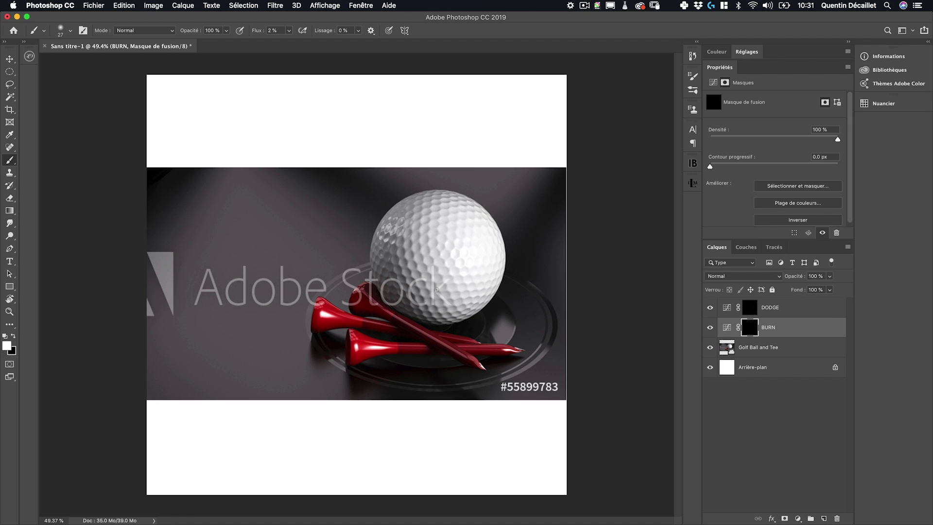
left_click(727, 327)
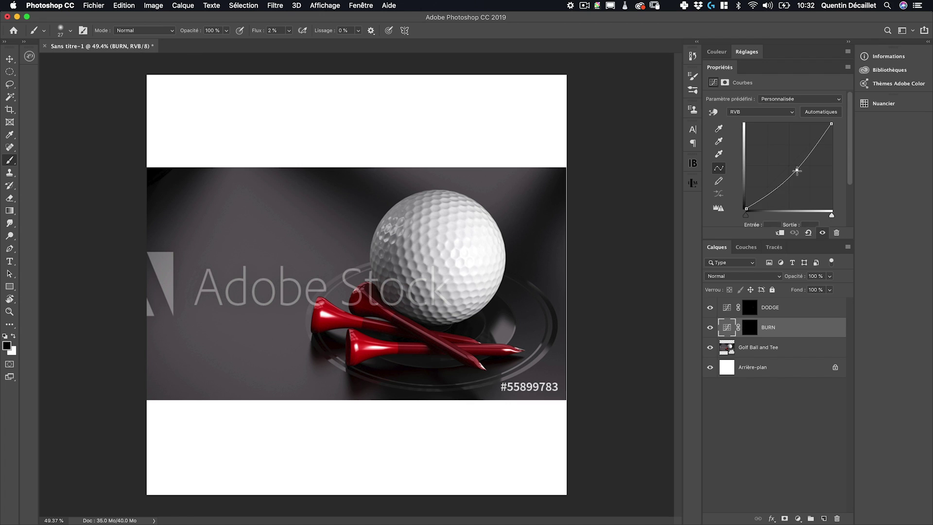
key("super+backslash")
key("x")
key("alt+bracketright")
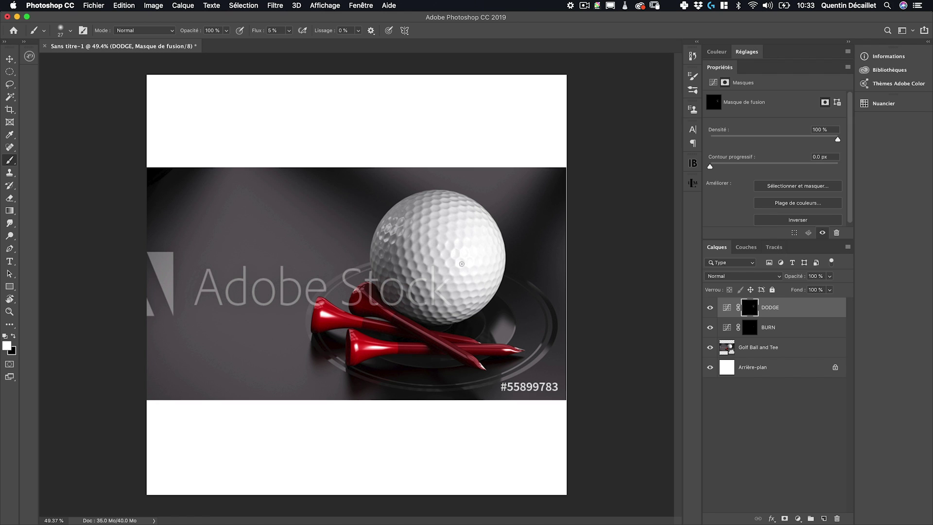
key("alt+bracketleft")
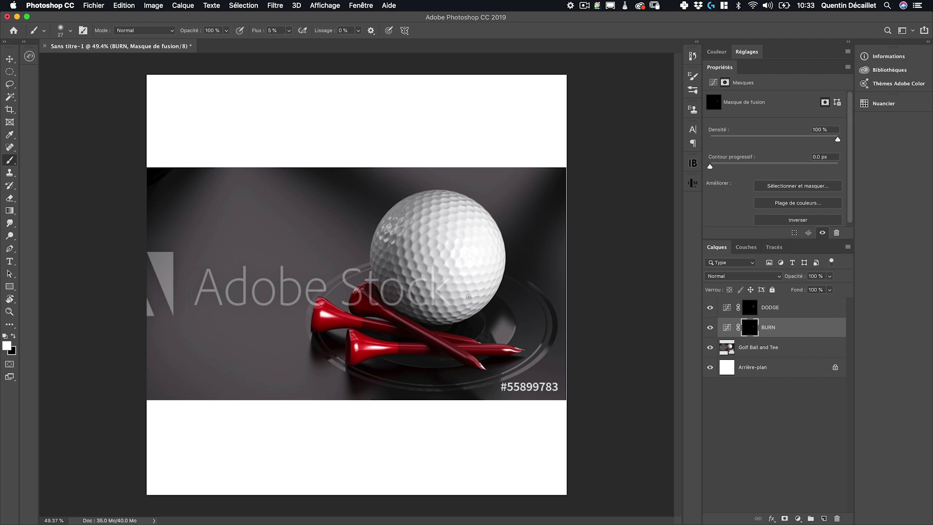
key("alt+bracketright")
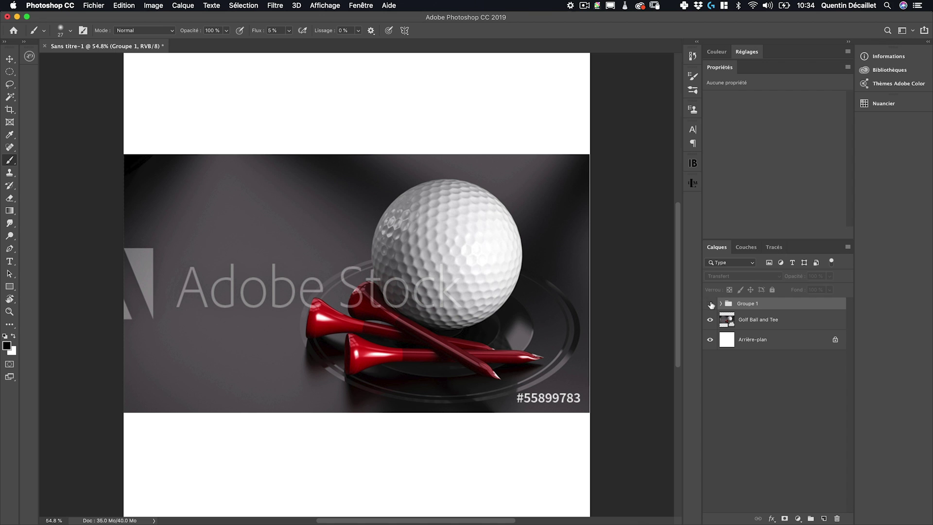
- Toggle Groupe 1's visibility to compare the golf ball before and after the dodge and burn, and expand the group
left_click(710, 304)
left_click(710, 304)
left_click(710, 304)
left_click(721, 303)
- Try doubling the effect with duplicates of DODGE and BURN, compare with the group hidden, and undo the duplication
left_click(777, 320)
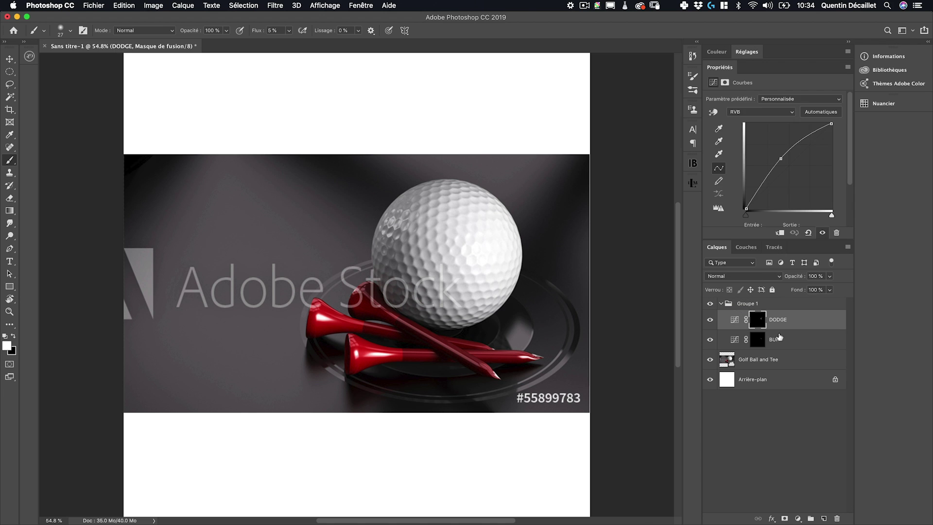
left_click(780, 337, "shift")
key("super+j")
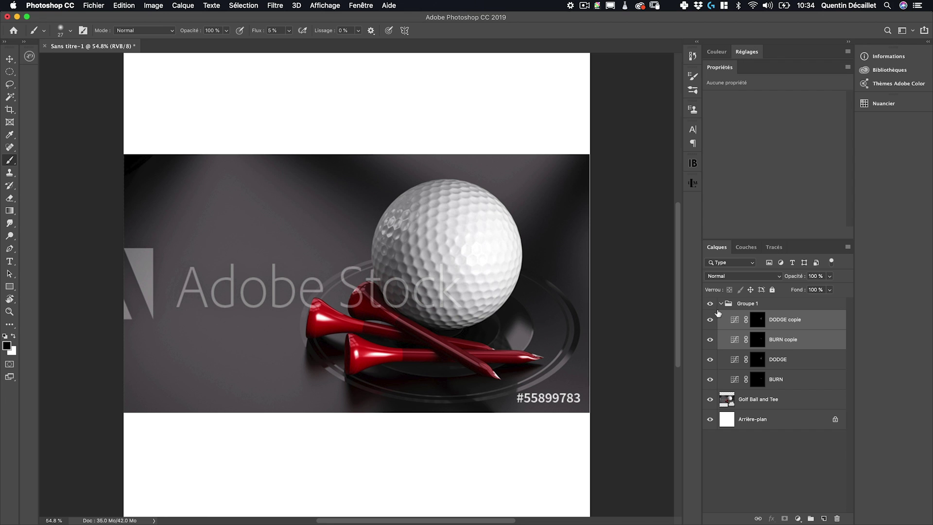
left_click(711, 304)
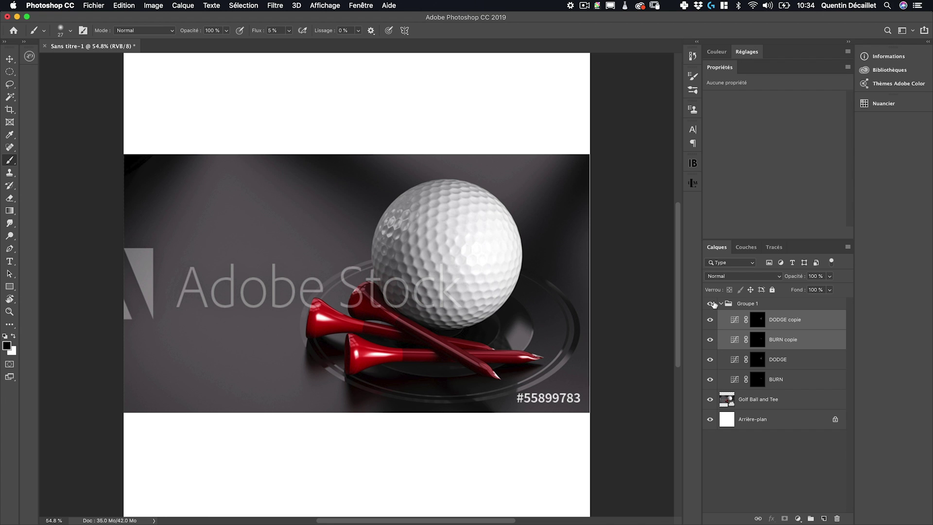
left_click(817, 327)
key("x")
key("super+z")
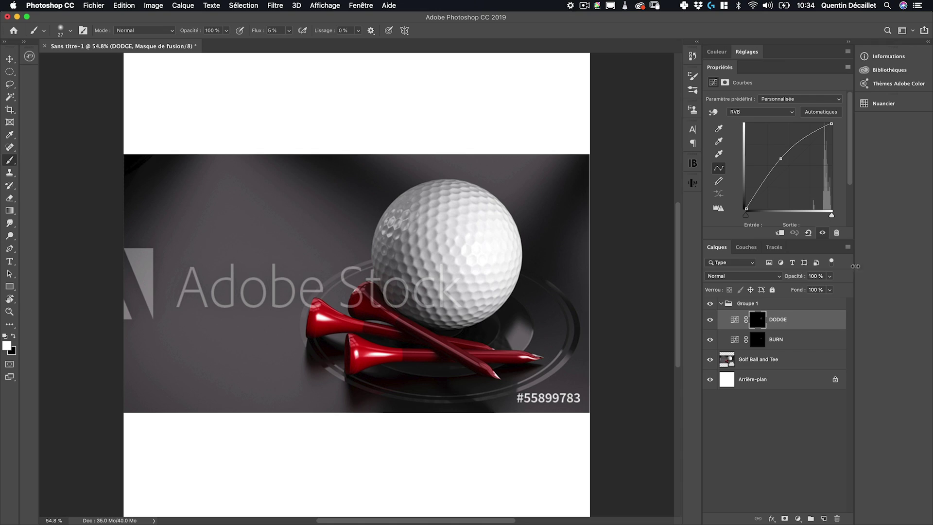
- Search Adobe Stock for "rocher" and place the rock stone isolated on a white background above the DODGE layer
left_click(887, 30)
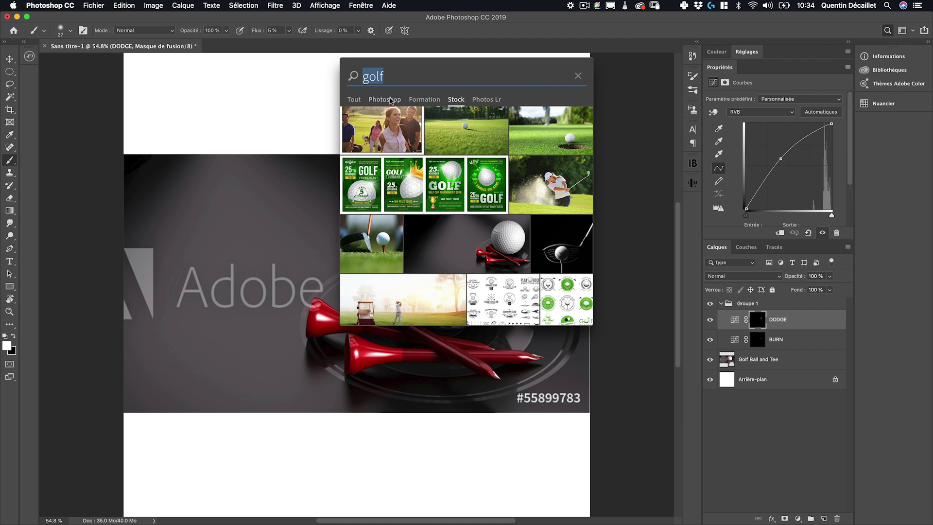
type("rocher")
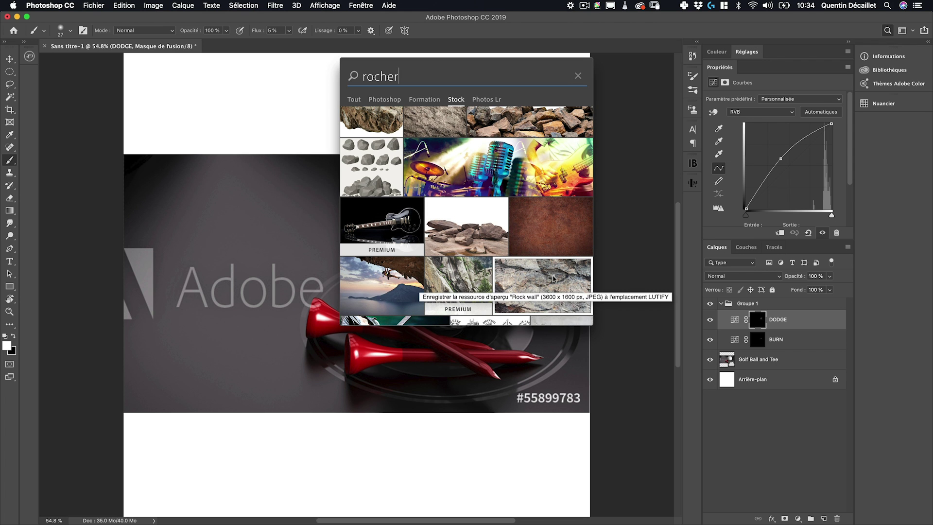
scroll(432, 157, "up", 2)
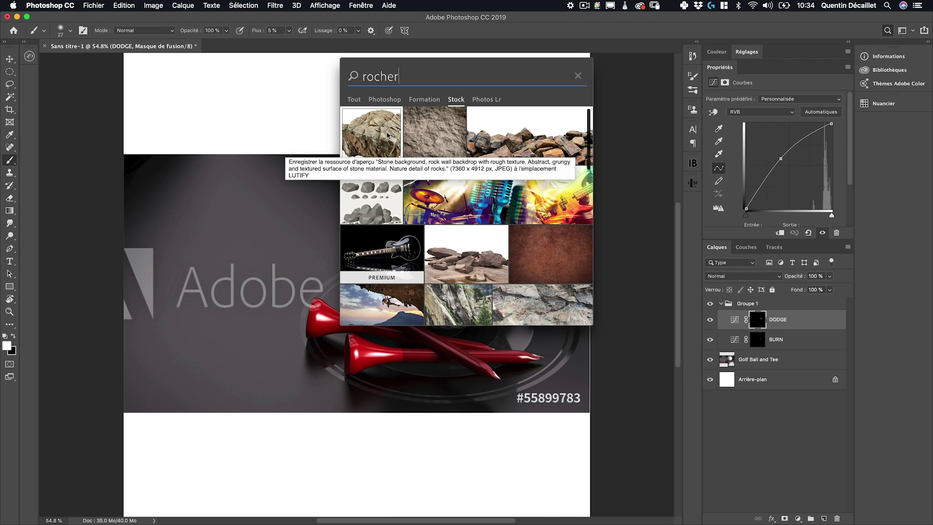
left_click(427, 131)
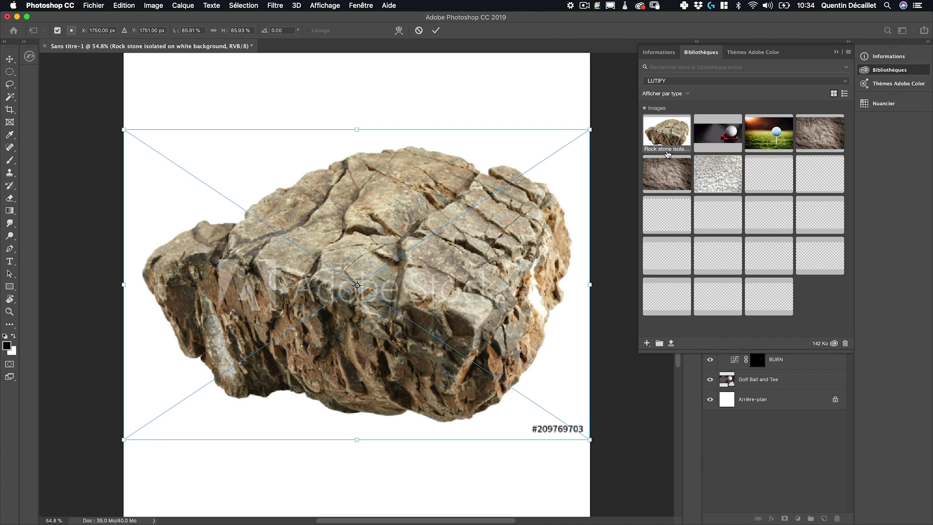
key("Return")
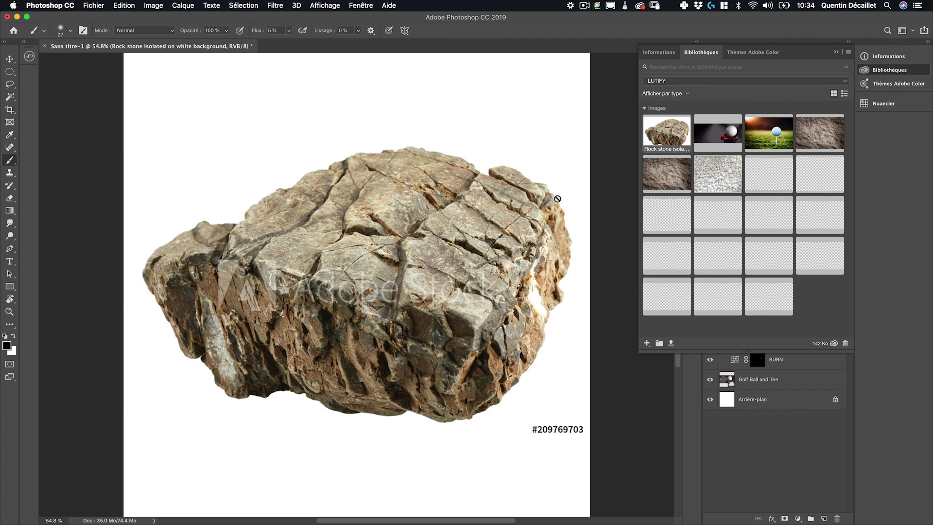
left_click(914, 69)
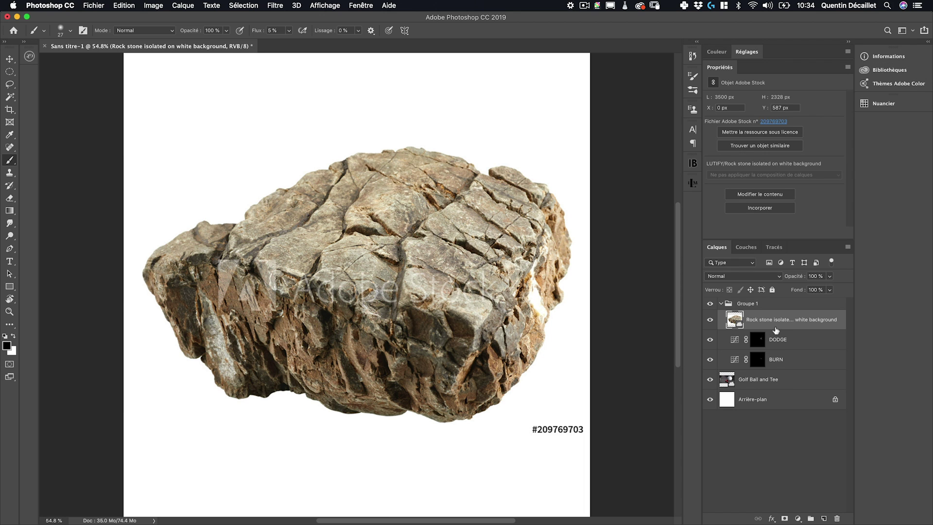
- Select the DODGE layer beneath the rock image in Groupe 1
left_click(777, 345)
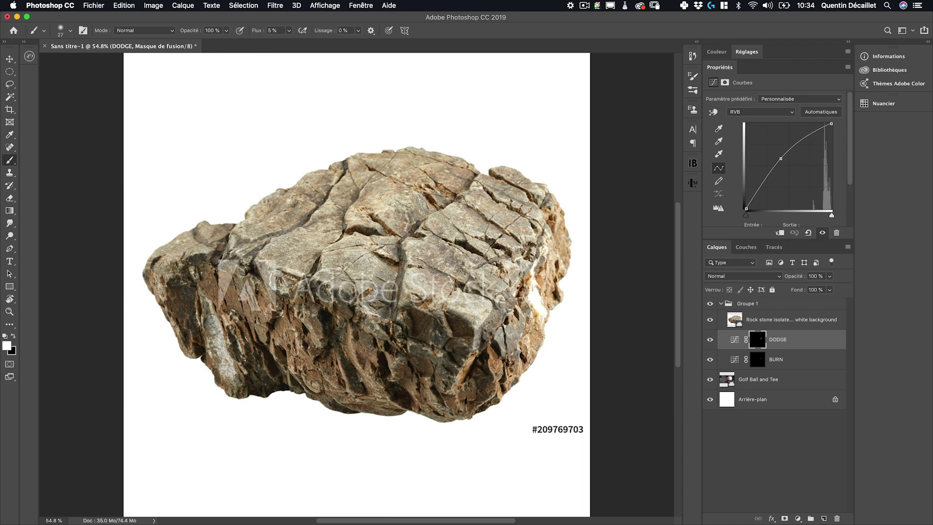